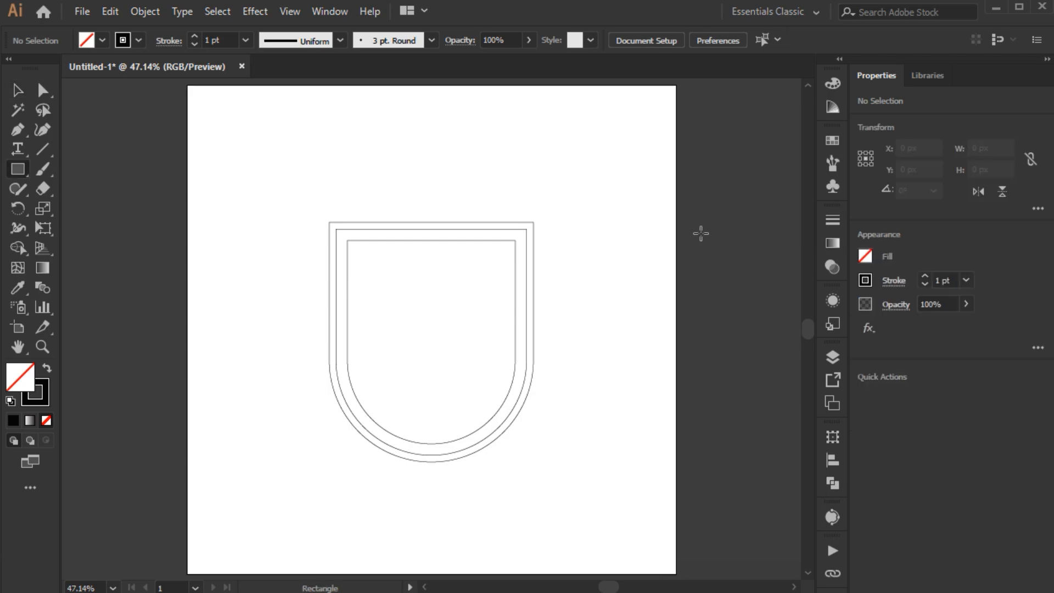
Step: Draw a thin rectangle filling the upper band between the shield's two inner outlines, and copy it lower across the shield
mouse_move(526, 229)
mouse_down()
mouse_move(483, 240)
mouse_move(335, 239)
mouse_up()
key(v)
drag(430, 232, 429, 290)
click(578, 297)
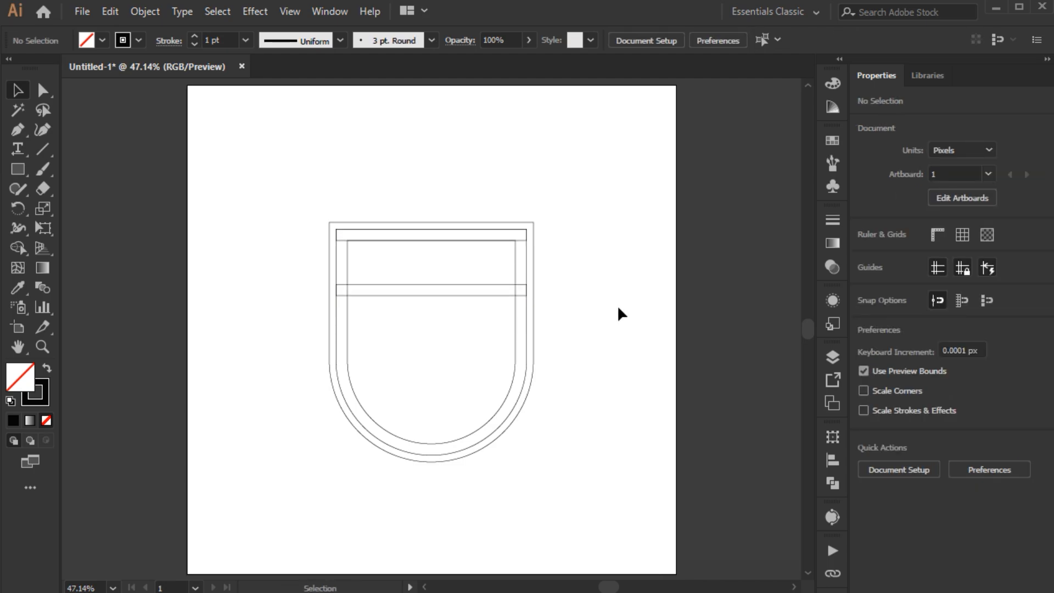
Step: Draw a zigzag mountain line with three peaks, the tallest in the middle, across the lower part of the innermost shield outline
key(p)
scroll(516, 384, up, 1)
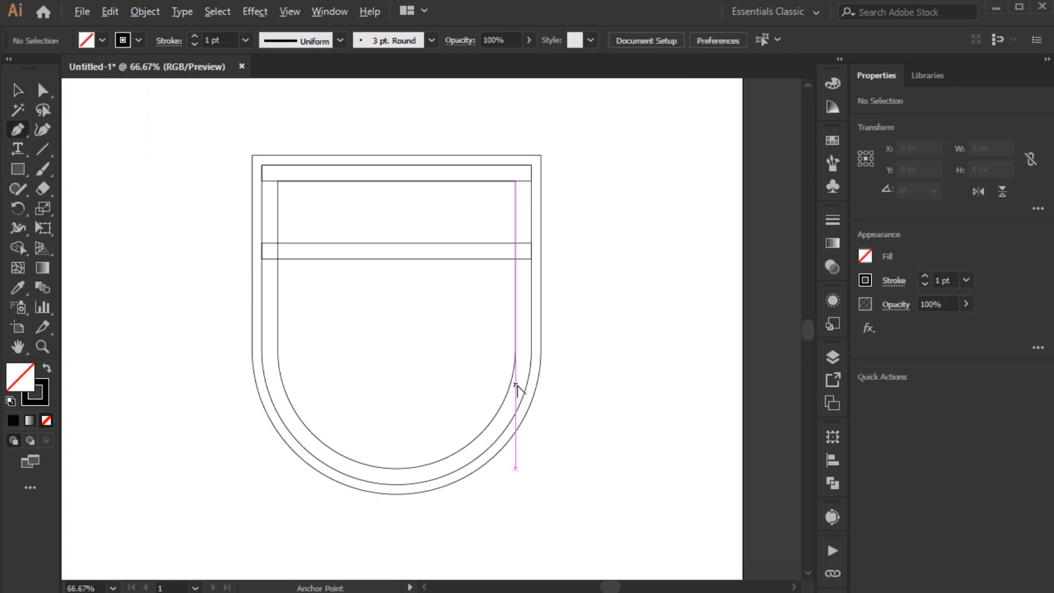
scroll(516, 384, up, 1)
click(506, 383)
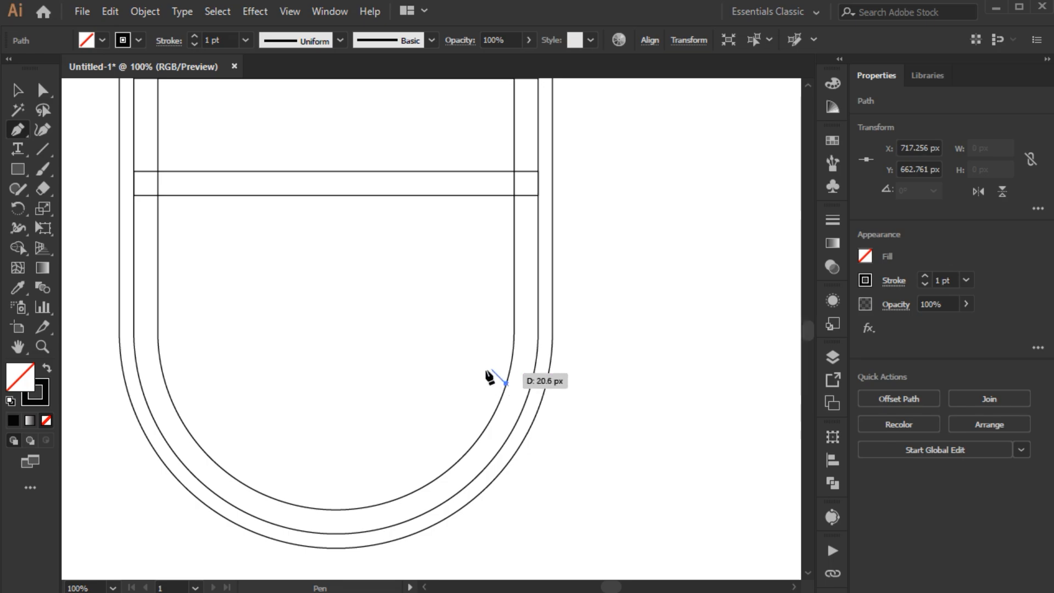
click(446, 325)
click(411, 360)
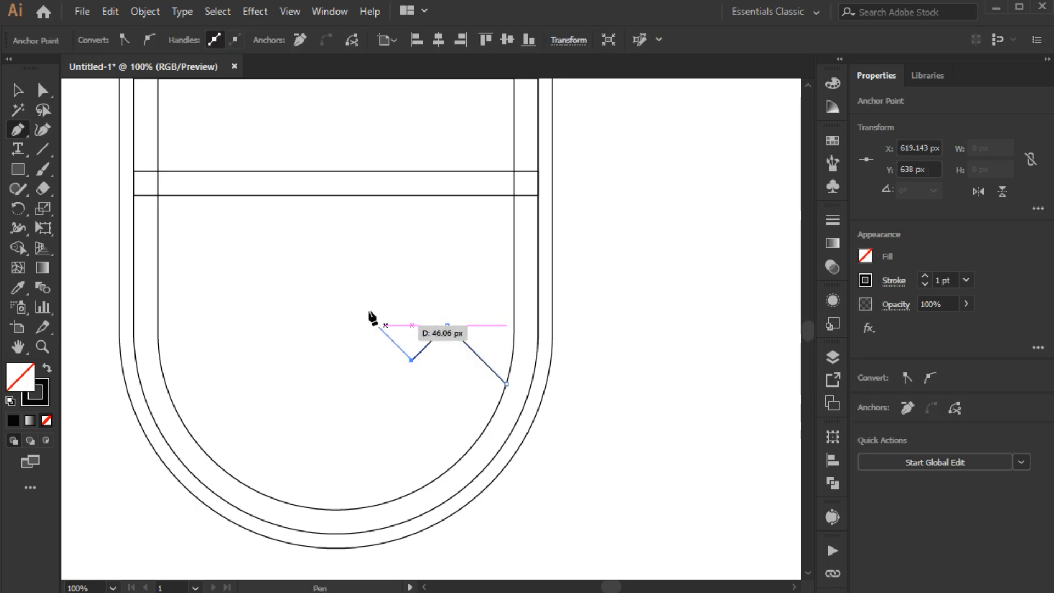
click(328, 277)
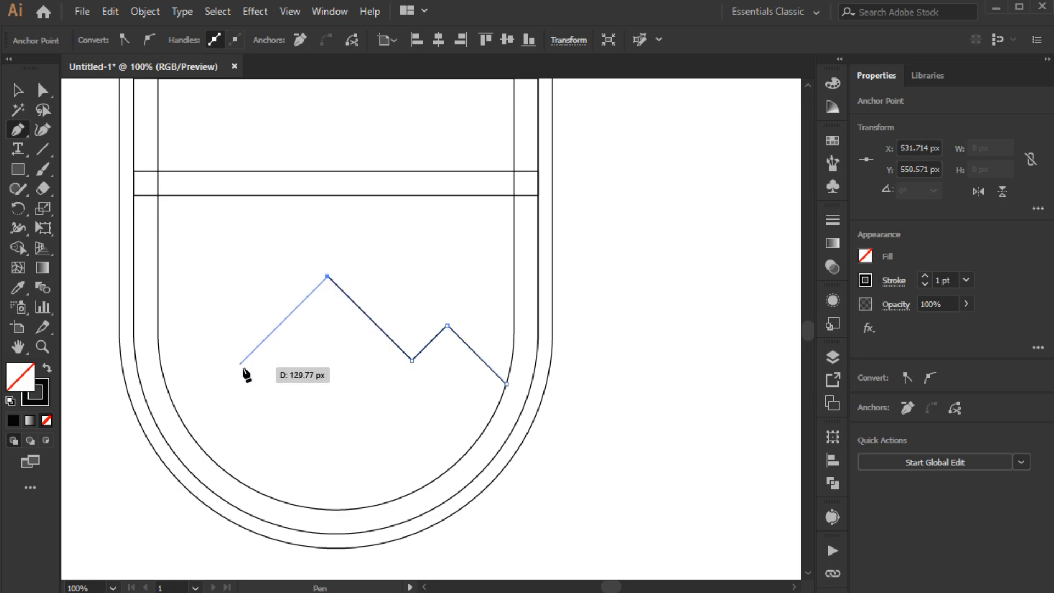
click(239, 364)
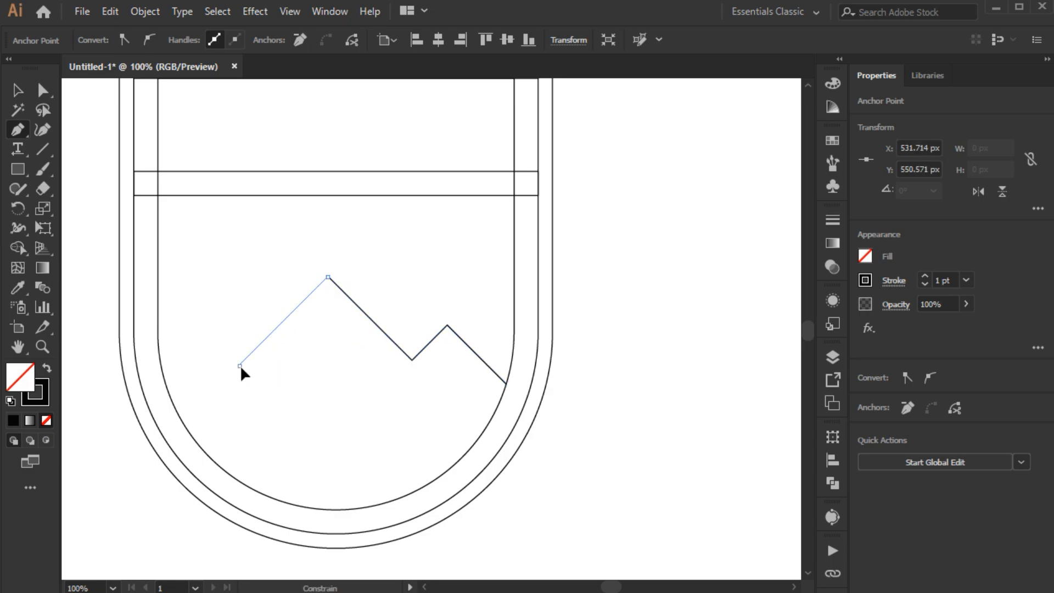
click(202, 328)
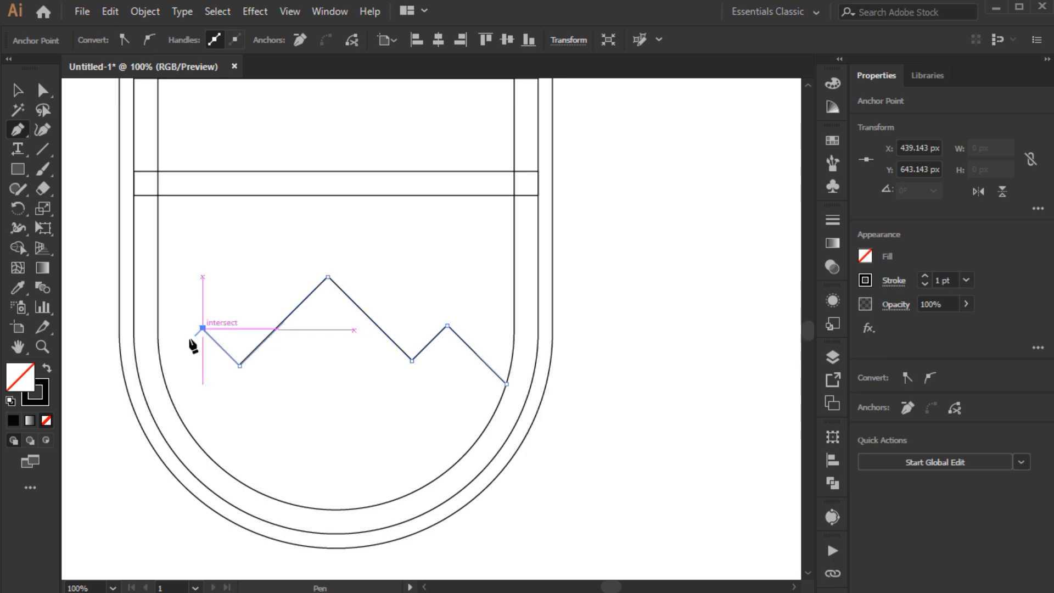
click(162, 368)
ctrl+click(270, 376)
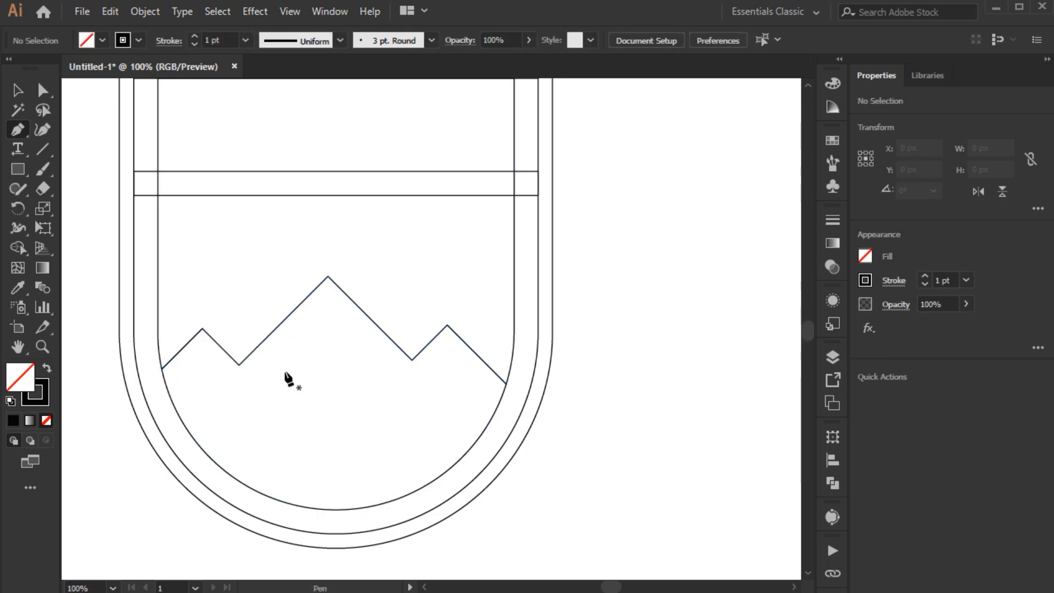
Step: Adjust the anchor points of the mountain line around the small right peak and the valley beside it
key(a)
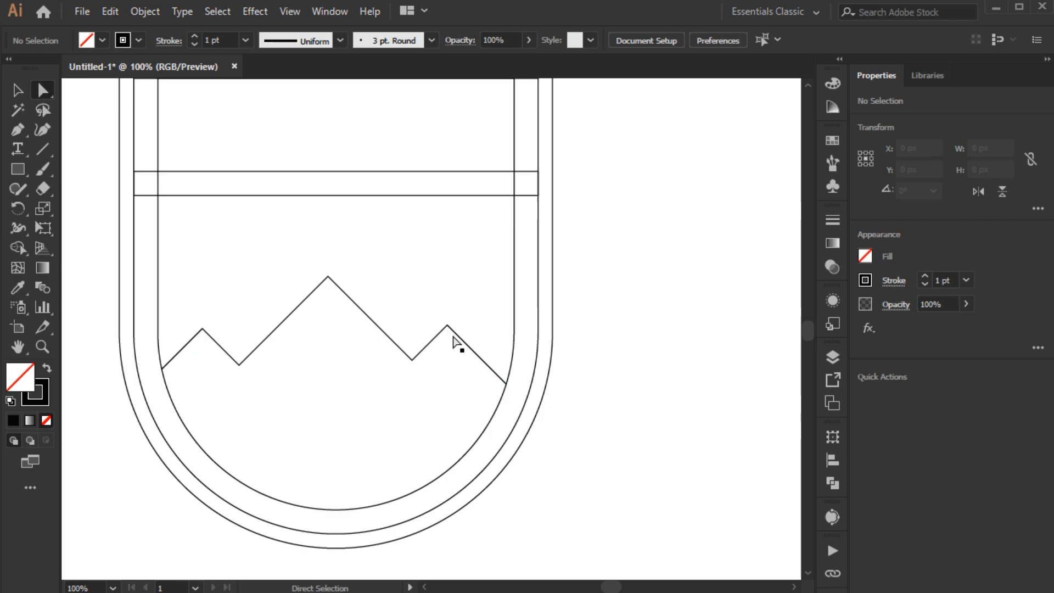
scroll(449, 327, up, 2)
click(447, 325)
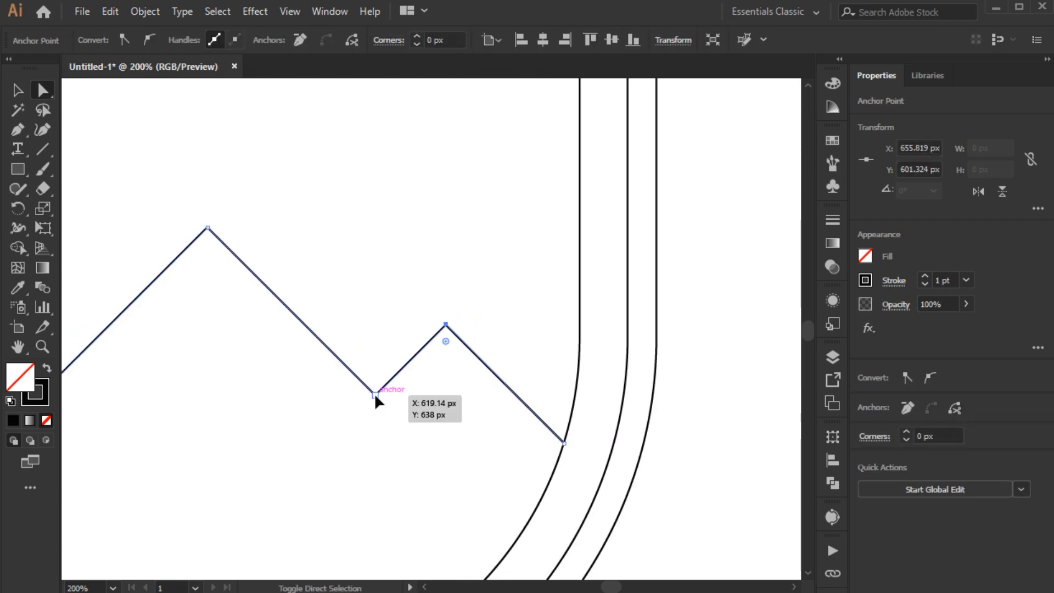
shift+click(375, 395)
scroll(374, 394, up, 3)
drag(380, 397, 383, 364)
scroll(337, 383, down, 3)
scroll(435, 359, down, 1)
scroll(425, 360, down, 1)
click(417, 386)
Step: Draw a circle about 127 px wide over the main peak's right slope and enlarge an in-front copy to about 650 px
key(l)
mouse_move(364, 266)
mouse_down()
mouse_move(466, 376)
mouse_move(446, 375)
mouse_up()
key(v)
click(107, 12)
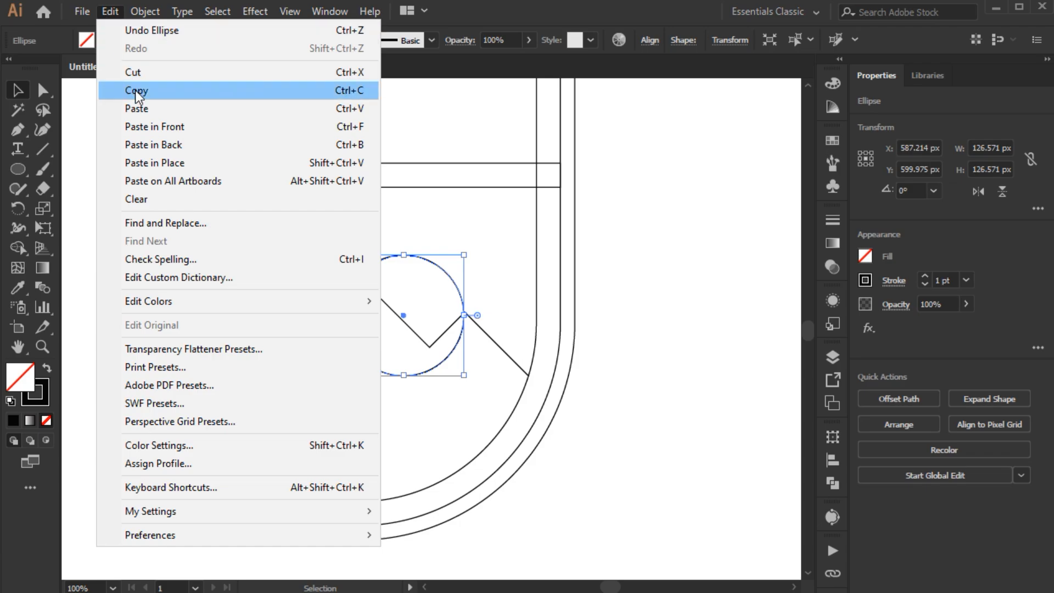
click(148, 121)
scroll(464, 297, down, 1)
drag(466, 291, 632, 291)
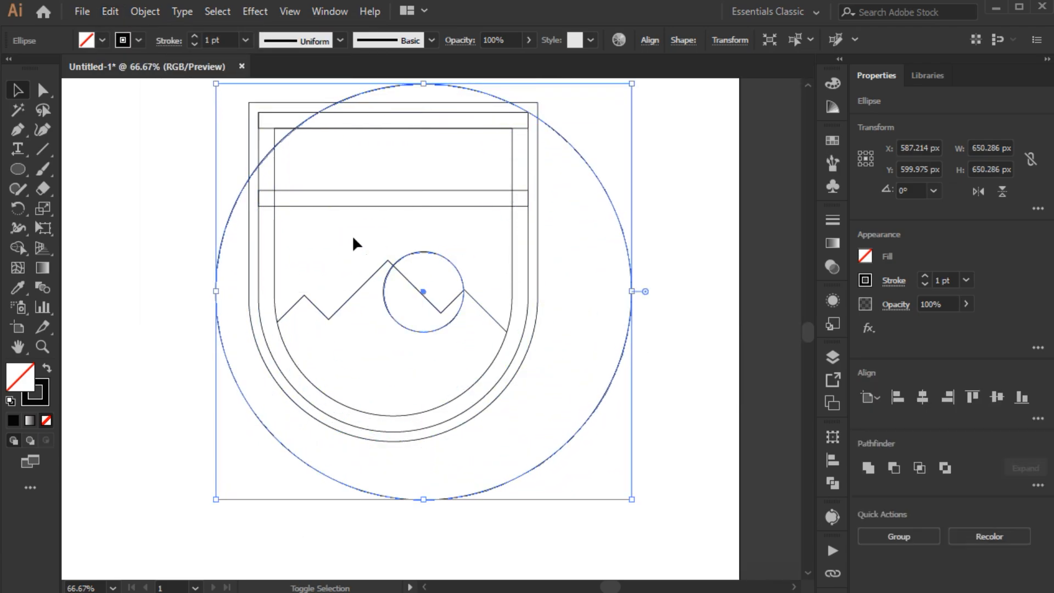
Step: Blend the small and large circles with spacing set to 4 specified steps
click(145, 12)
mouse_move(214, 456)
click(437, 418)
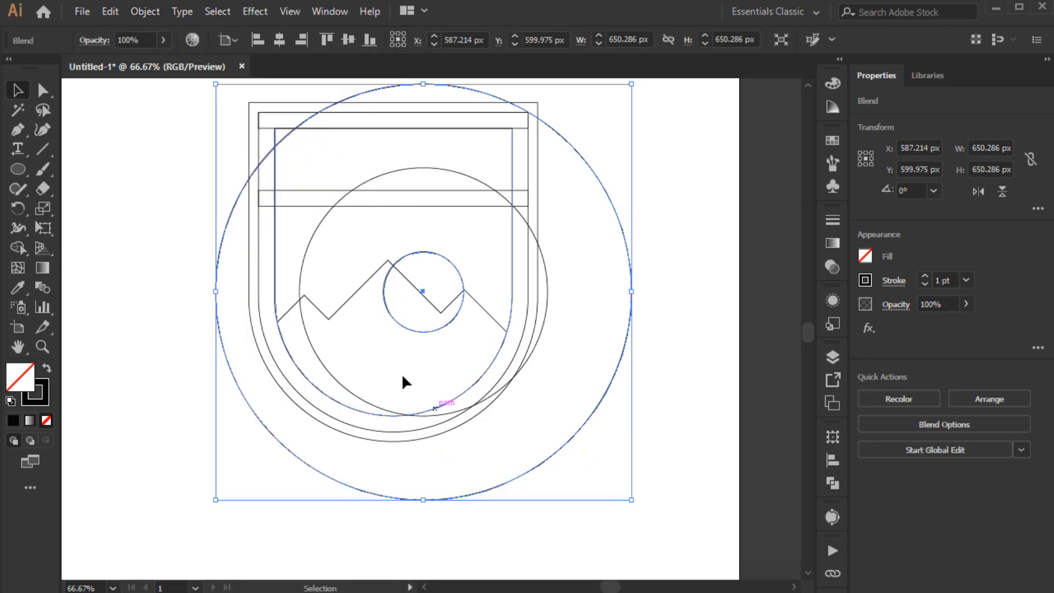
double_click(42, 287)
click(401, 511)
click(505, 434)
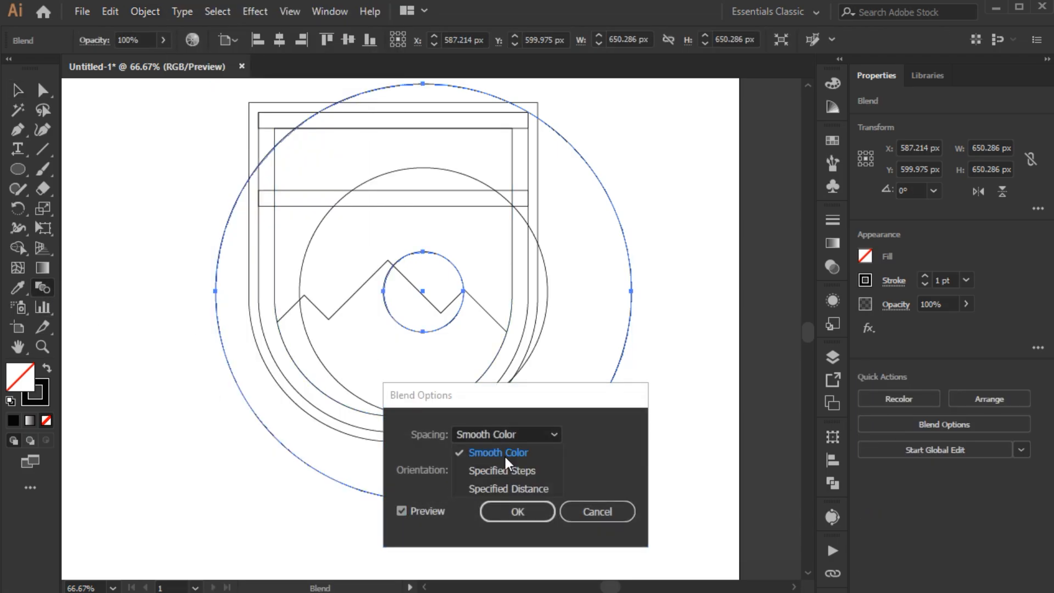
click(501, 471)
key(Up)
key(Up)
key(Up)
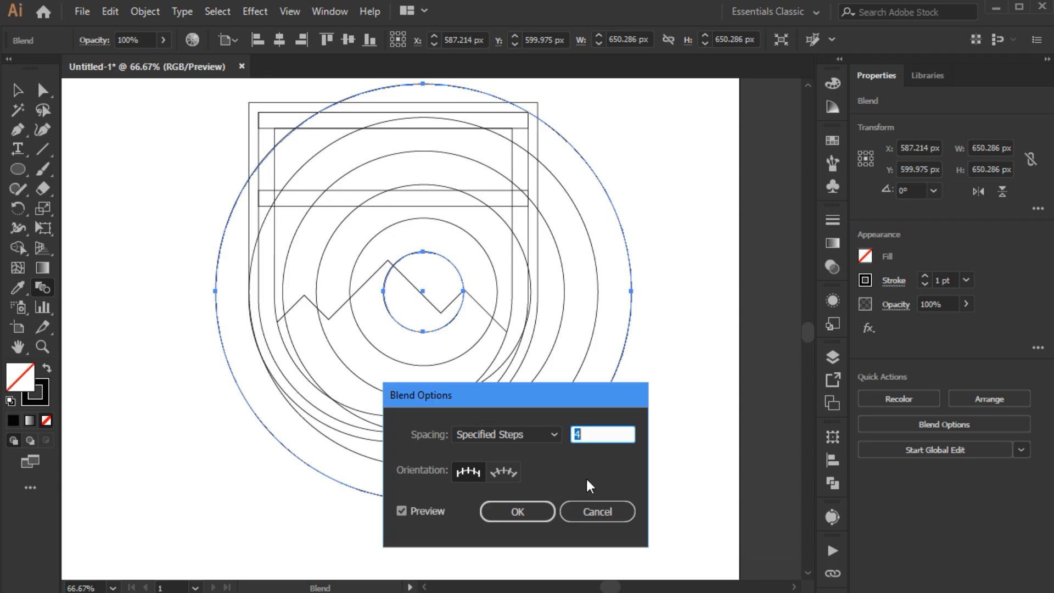
click(545, 508)
key(ctrl+shift+a)
key(v)
Step: Enlarge the blend's outermost circle about its centre to about 701 px wide
alt+scroll(311, 253, up, 1)
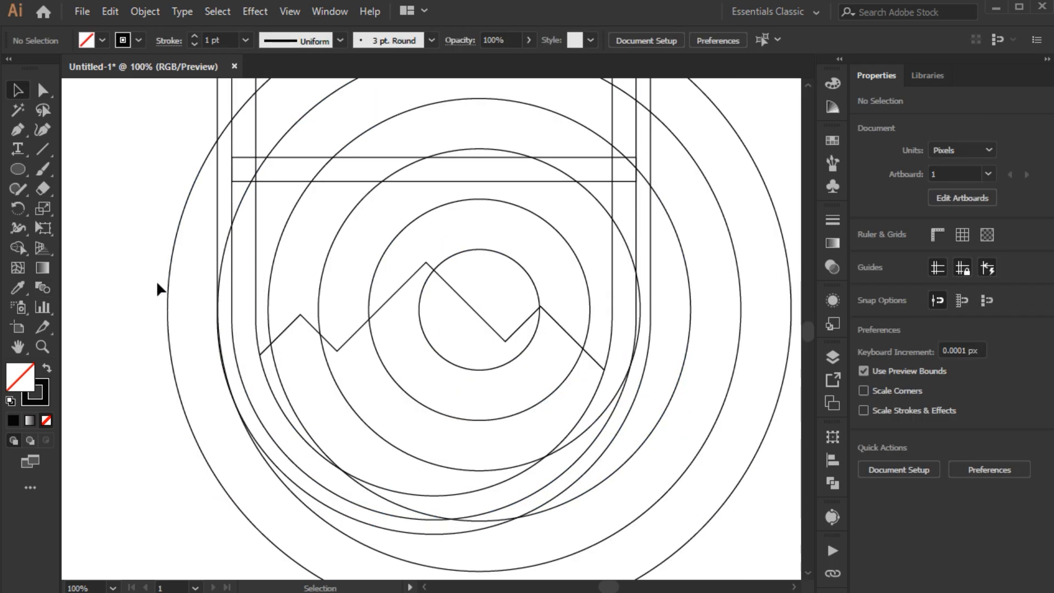
double_click(169, 283)
click(167, 297)
drag(168, 309, 144, 311)
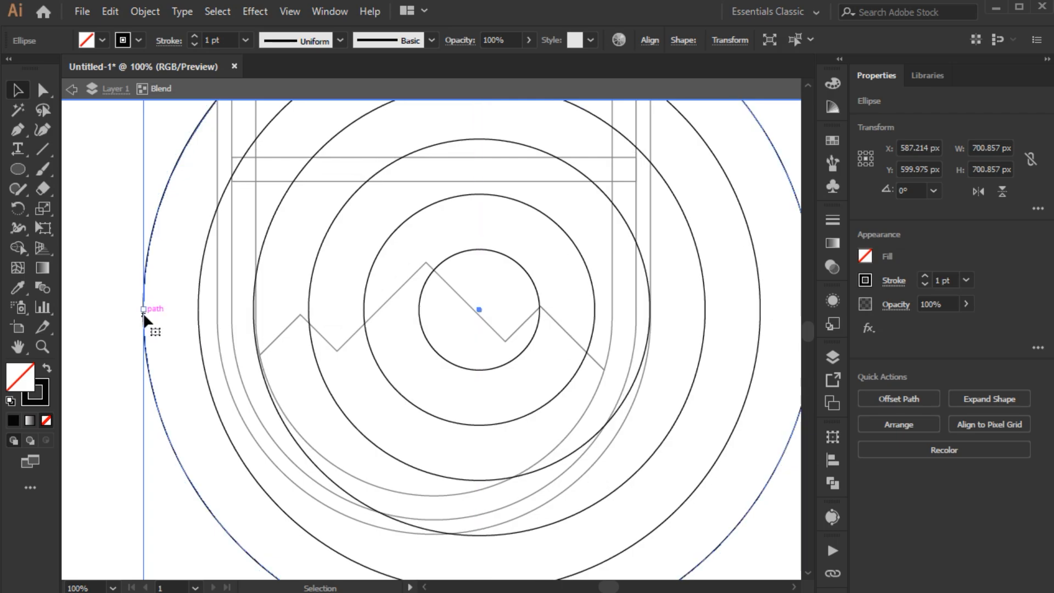
click(474, 292)
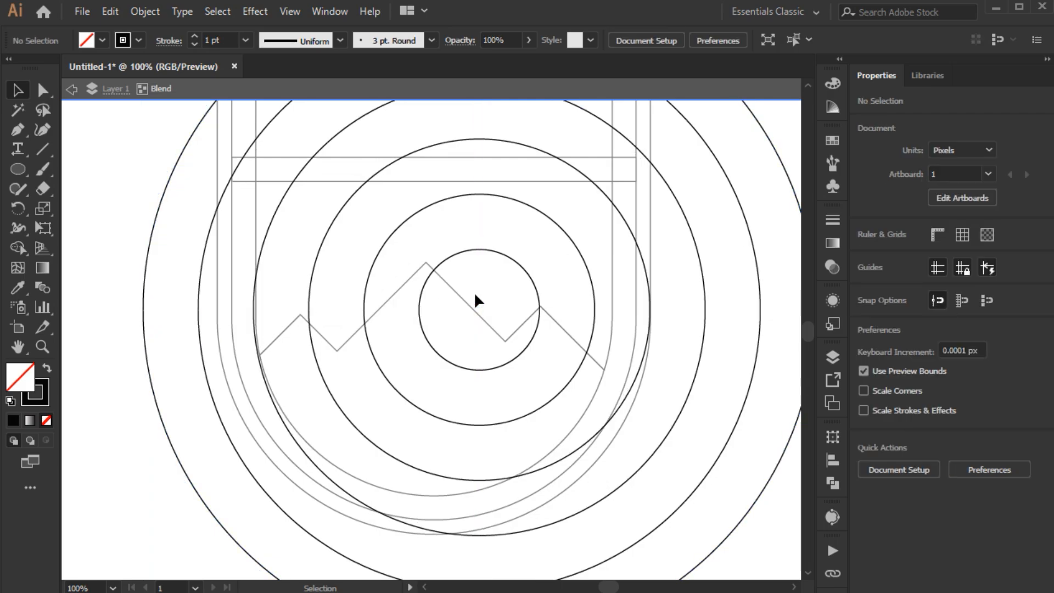
Step: Shift the whole circle blend slightly left along the mountain slope to about X 583 px
double_click(477, 258)
click(479, 255)
scroll(508, 260, up, 1)
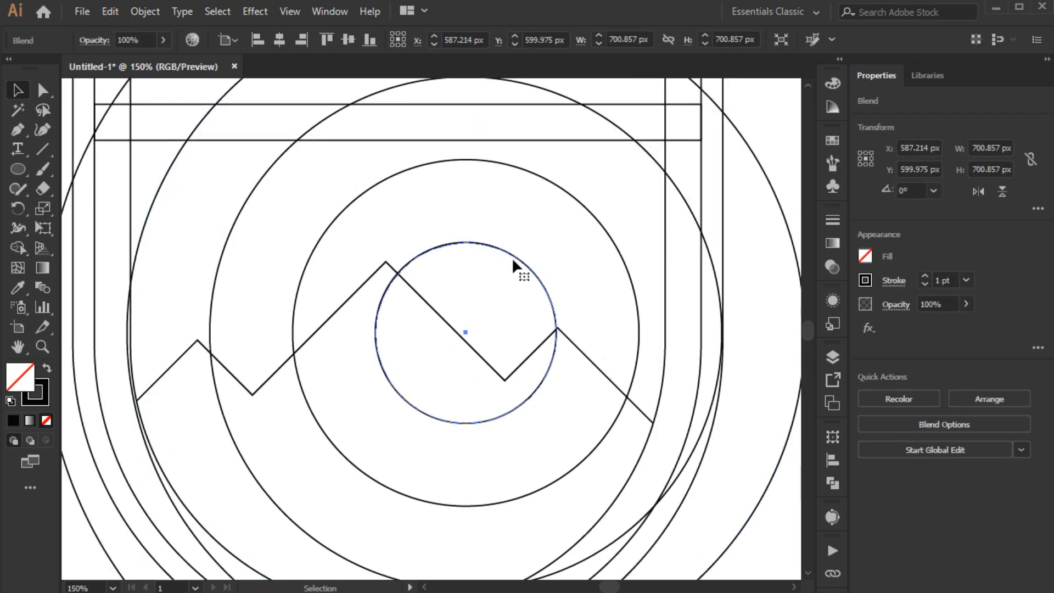
drag(514, 258, 506, 256)
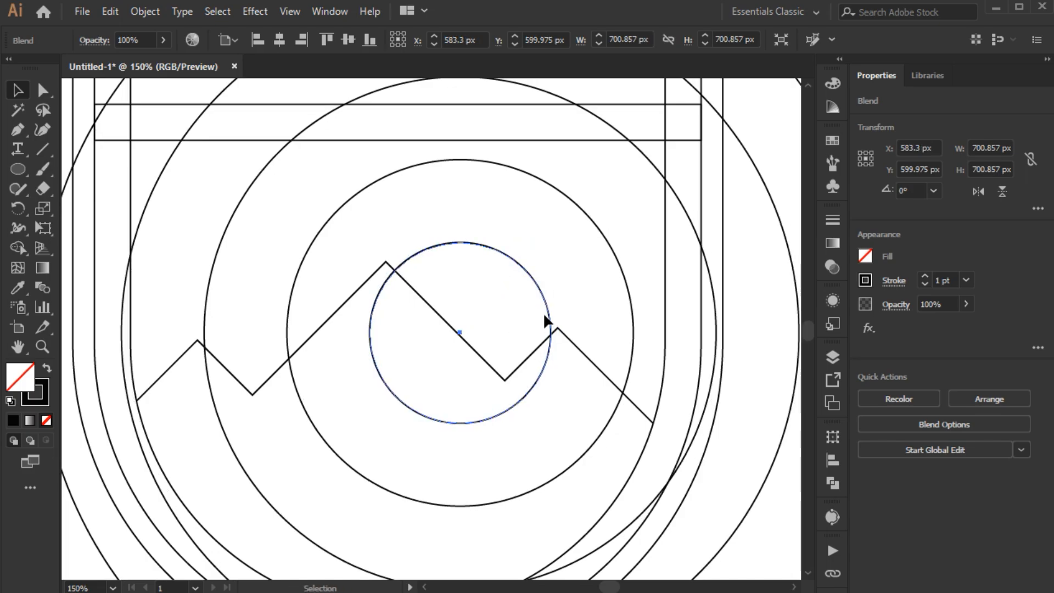
scroll(565, 302, down, 1)
drag(565, 299, 517, 300)
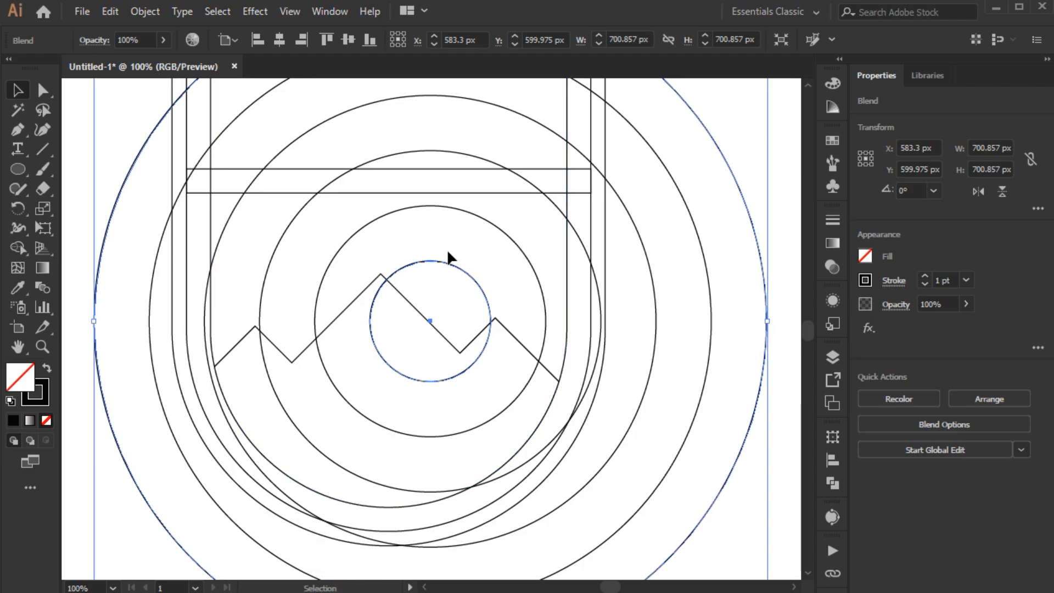
scroll(447, 249, down, 1)
Step: Expand the circle blend and ungroup it into separate circles
drag(447, 249, 430, 262)
click(145, 11)
click(195, 198)
key(shift+ctrl+g)
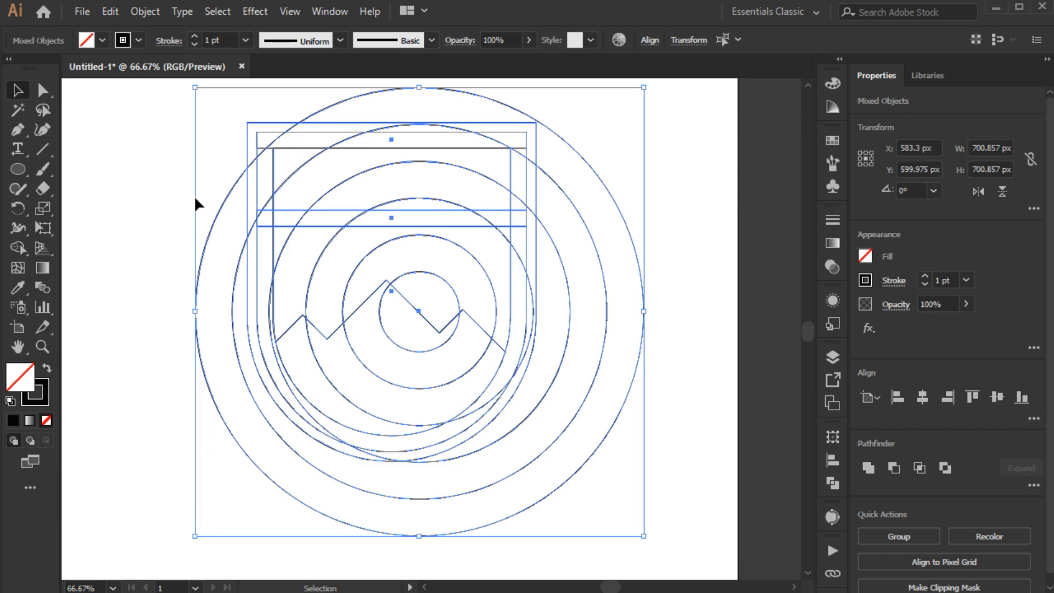
Step: Remove all circle parts outside the shield with the Shape Builder tool
click(18, 248)
drag(157, 470, 344, 515)
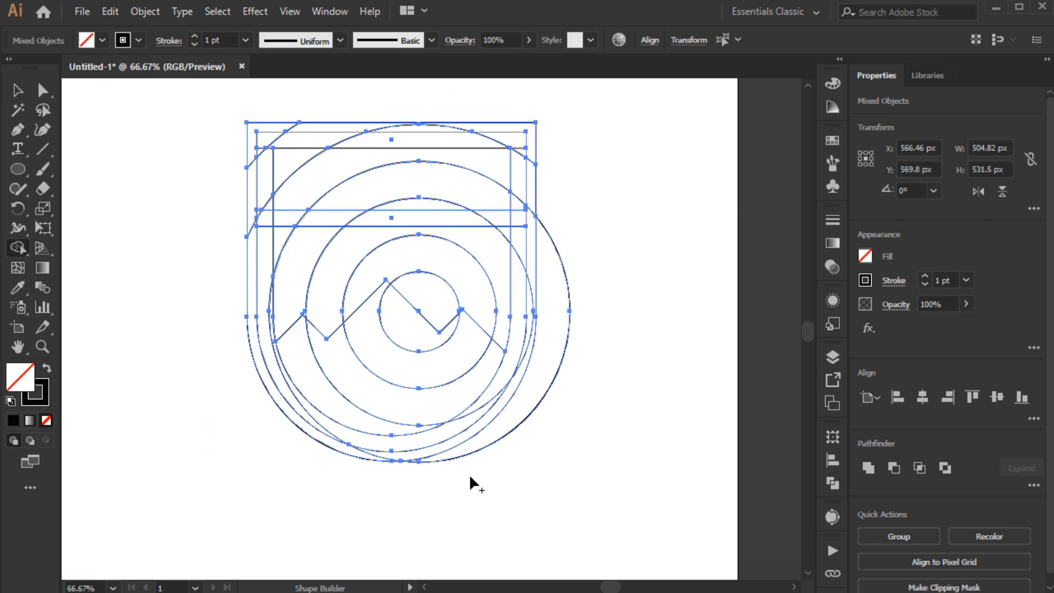
drag(562, 347, 554, 321)
key(space)
drag(536, 193, 529, 222)
Step: Swap fill and stroke, and set the fill to pale yellow with RGB 254, 255, 161
key(shift+x)
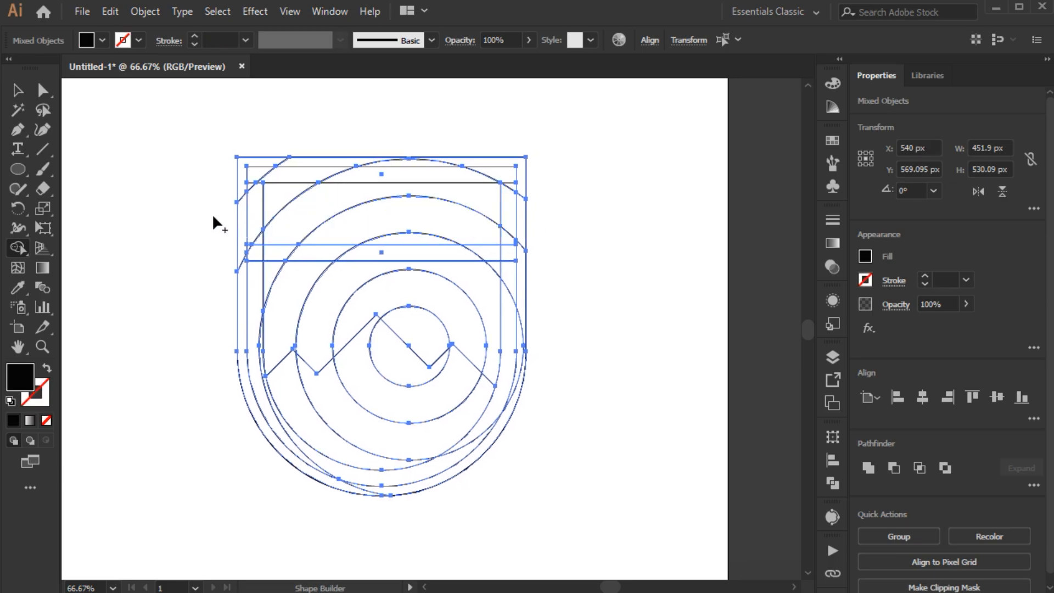
shift+click(90, 41)
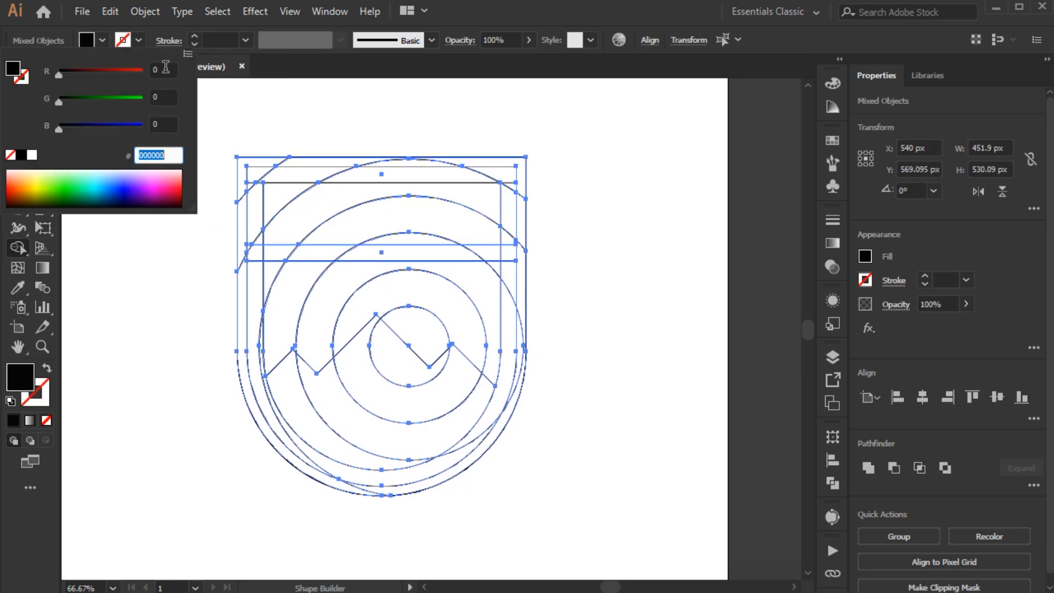
click(165, 67)
key(Tab)
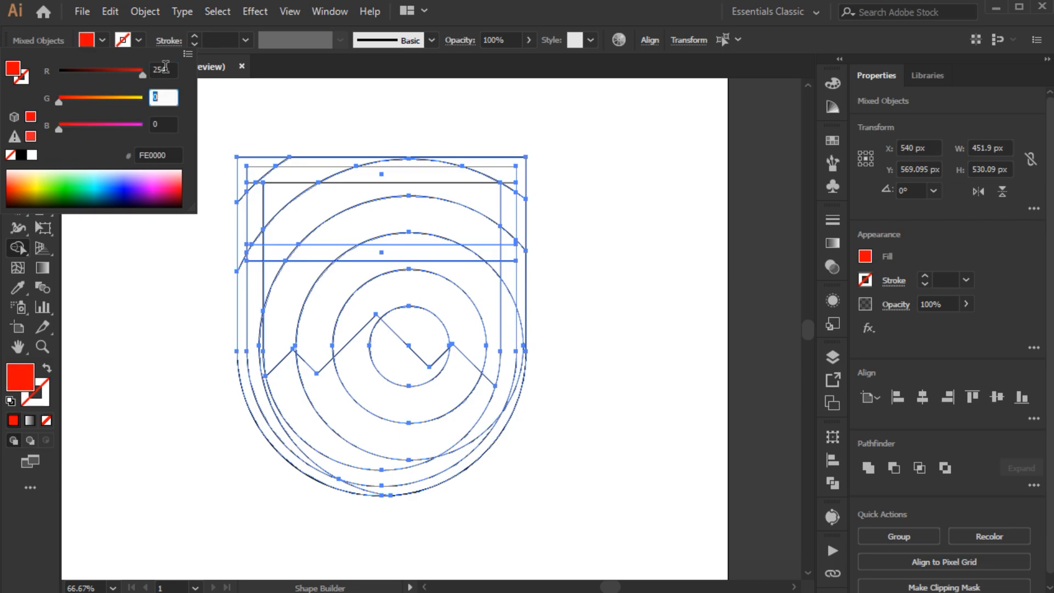
key(Tab)
text(153)
key(Tab)
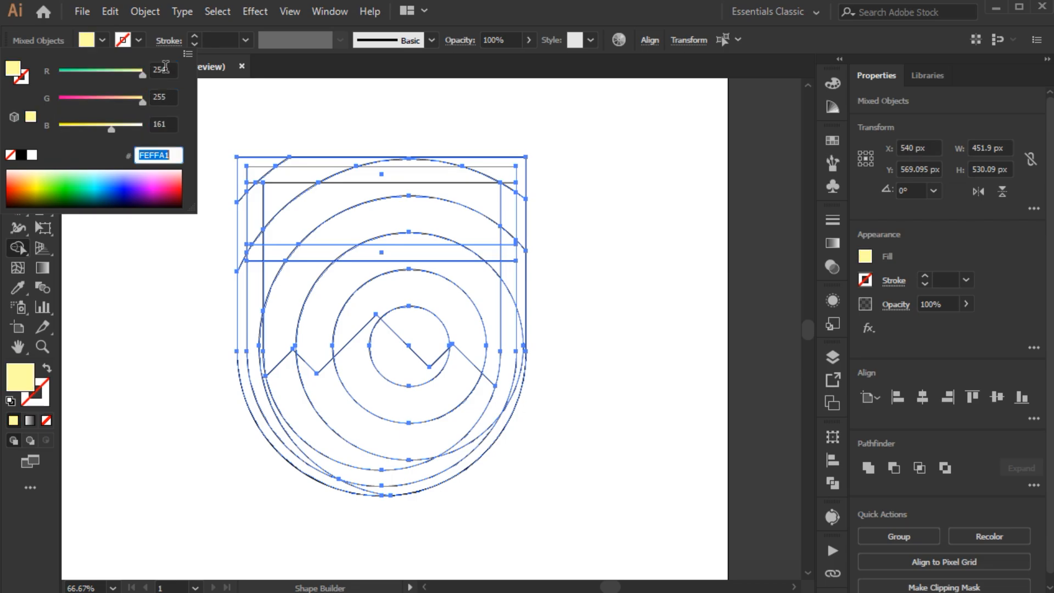
click(137, 331)
Step: Build the sun above the mountain slope, the outer shield border and the upper rectangular panel as pale yellow shapes
click(409, 336)
drag(469, 159, 264, 162)
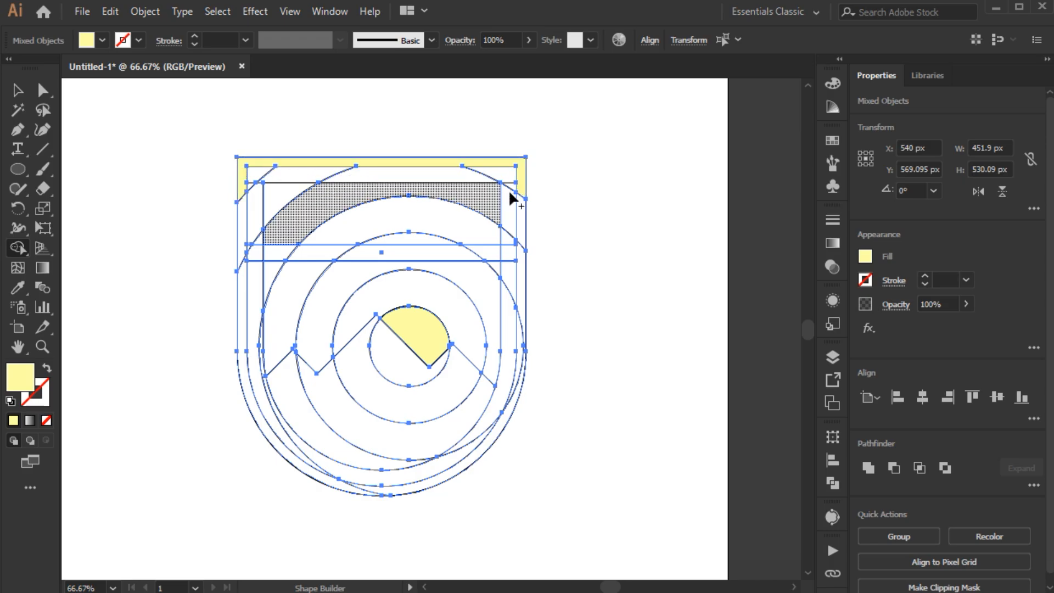
drag(522, 193, 522, 350)
drag(409, 486, 341, 488)
drag(236, 270, 242, 257)
mouse_move(237, 217)
mouse_down()
mouse_move(278, 208)
mouse_move(280, 195)
mouse_move(323, 216)
mouse_move(439, 224)
mouse_up()
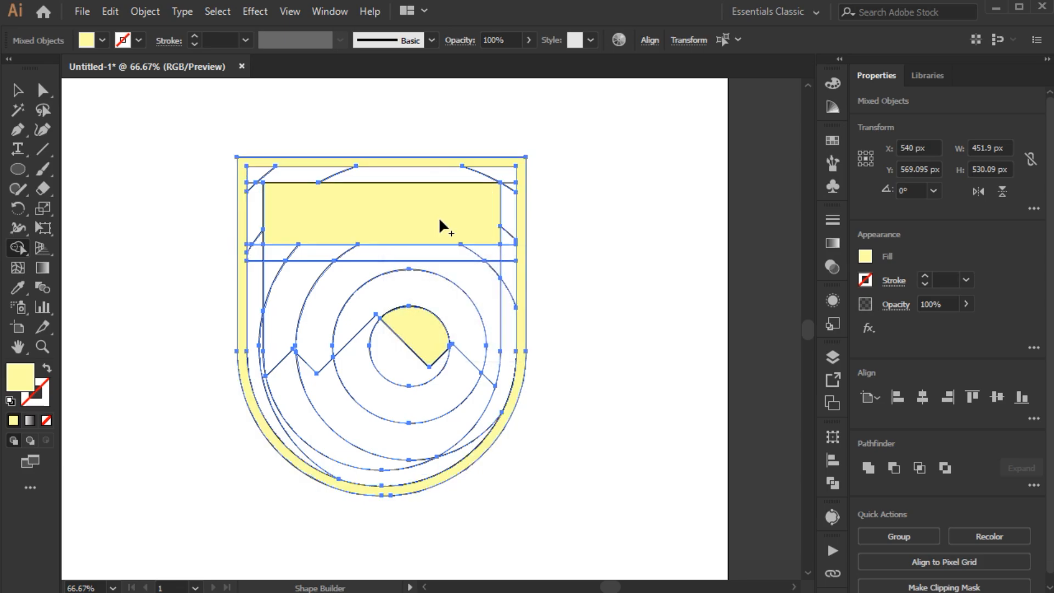
Step: Change the fill used for building shapes to a very dark maroon
shift+click(89, 41)
double_click(165, 71)
text(45)
key(Tab)
text(0)
key(Tab)
text(20)
key(Tab)
Step: Merge the frame around the yellow panel, and join it with the shield's left and lower inner border in dark maroon
drag(259, 171, 430, 174)
drag(500, 257, 346, 257)
drag(255, 241, 251, 239)
drag(250, 186, 256, 197)
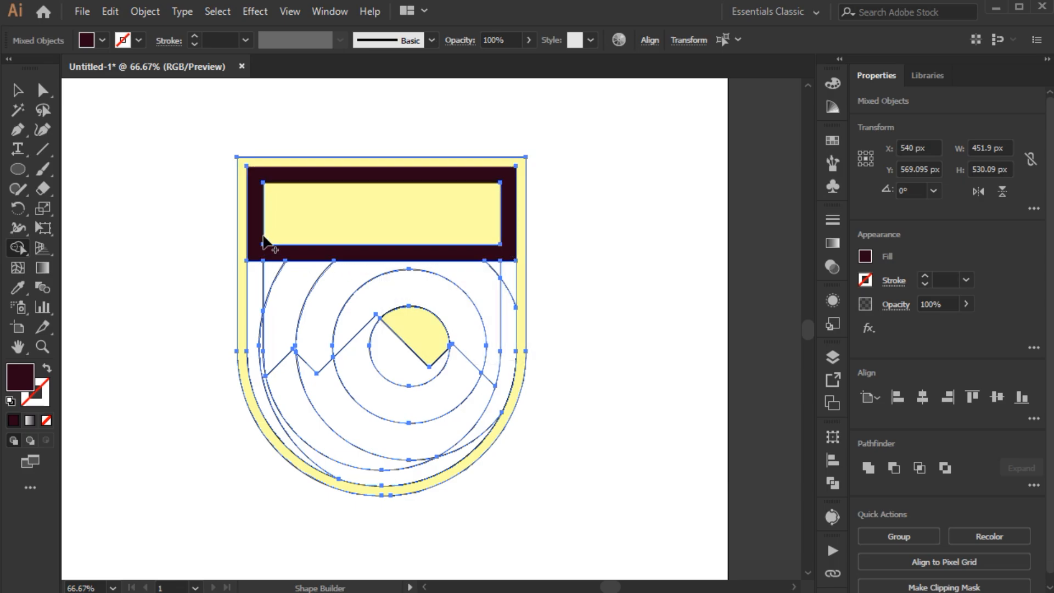
mouse_move(253, 262)
mouse_down()
mouse_move(258, 353)
mouse_move(297, 436)
mouse_up()
Step: Undo the last mountain merge and move the mountain line's left end anchor outward past the inner shield outline
drag(396, 376, 321, 449)
key(ctrl+z)
key(a)
click(266, 377)
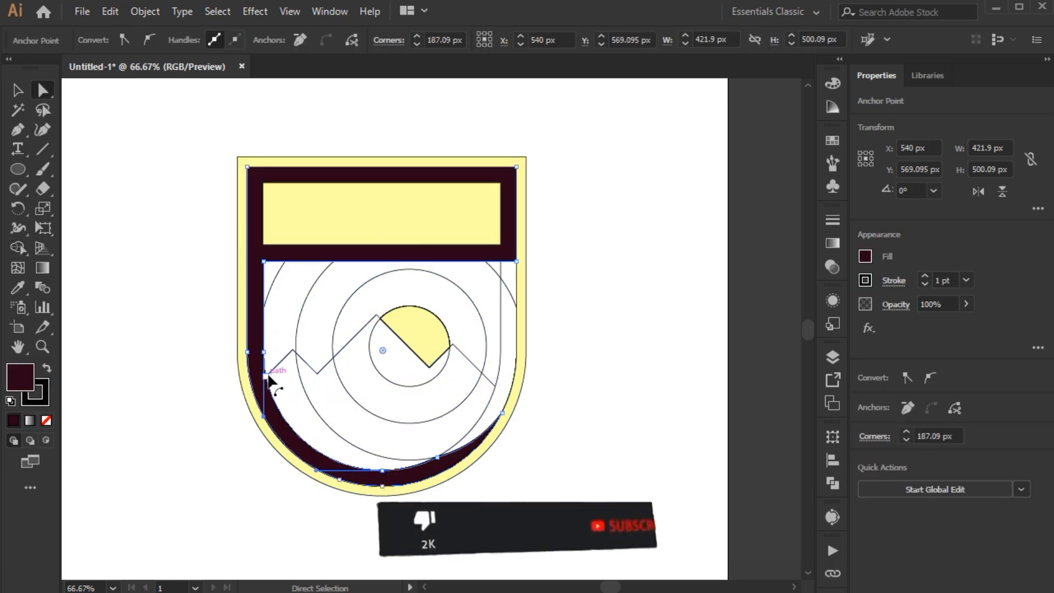
click(271, 371)
drag(271, 371, 262, 380)
Step: Select all artwork for the Shape Builder tool, swap fill and stroke, and set the fill to RGB 41, 0, 19
key(ctrl+a)
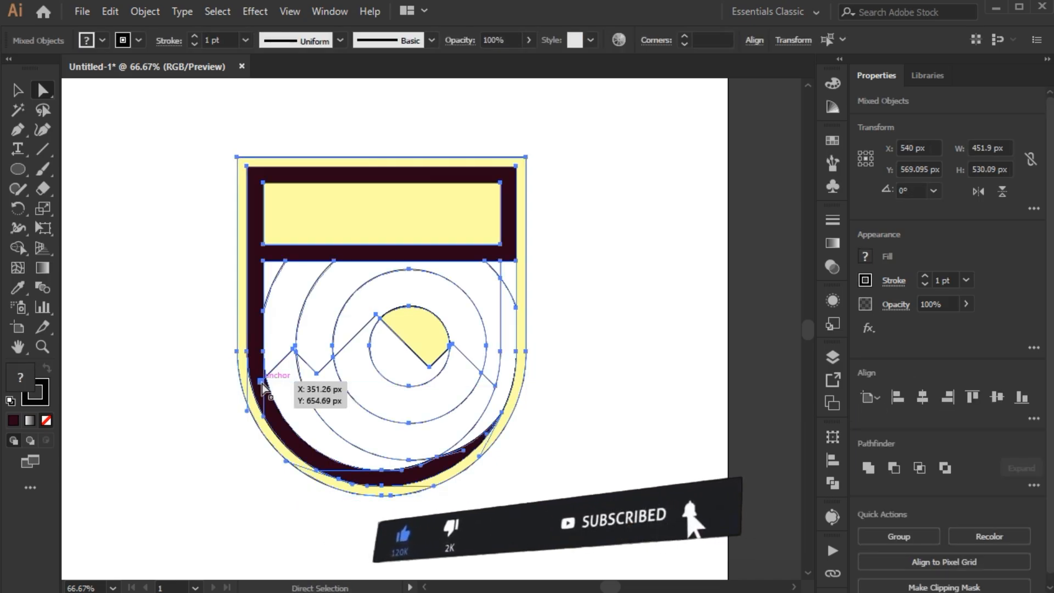
click(18, 247)
key(shift+x)
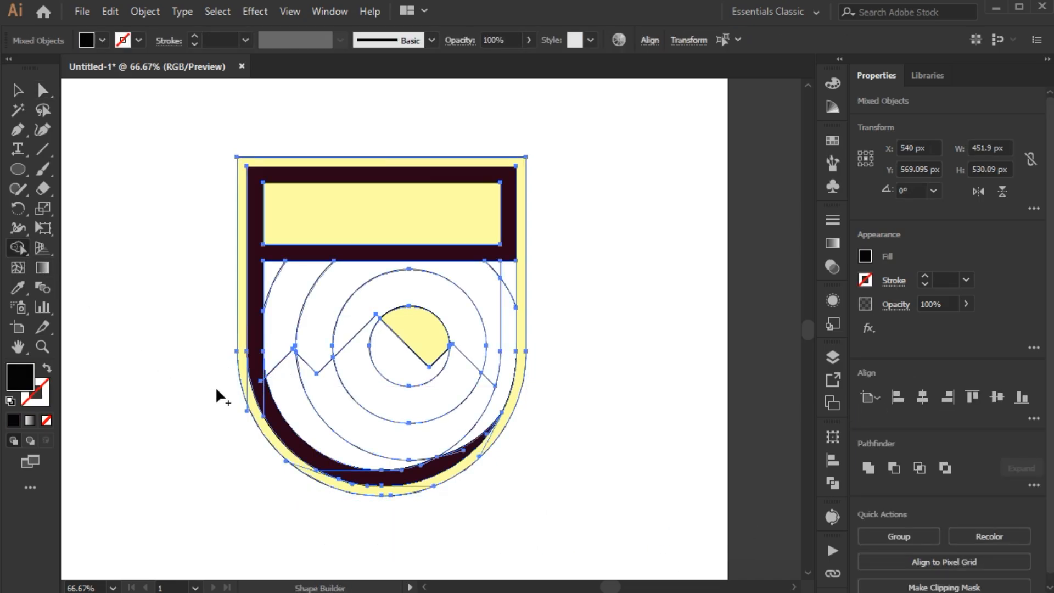
shift+click(102, 40)
double_click(166, 72)
text(45)
key(Tab)
key(Tab)
text(19)
key(Tab)
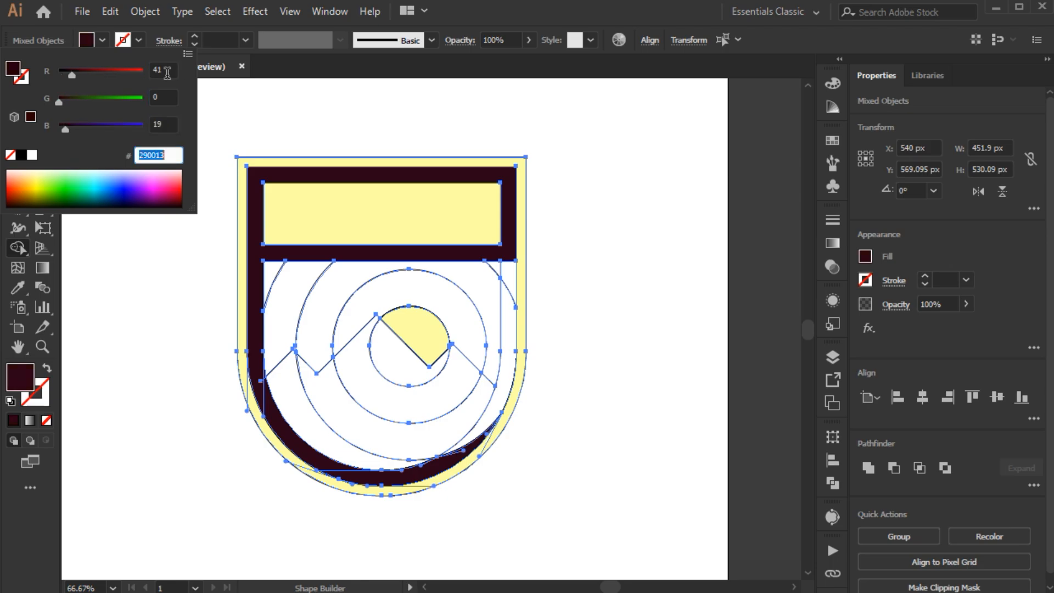
key(Return)
Step: Merge the mountain regions with the right side of the dark maroon border, and remove the mountain line's stray left end
mouse_move(299, 433)
mouse_down()
mouse_move(398, 383)
mouse_move(479, 413)
mouse_up()
click(480, 417)
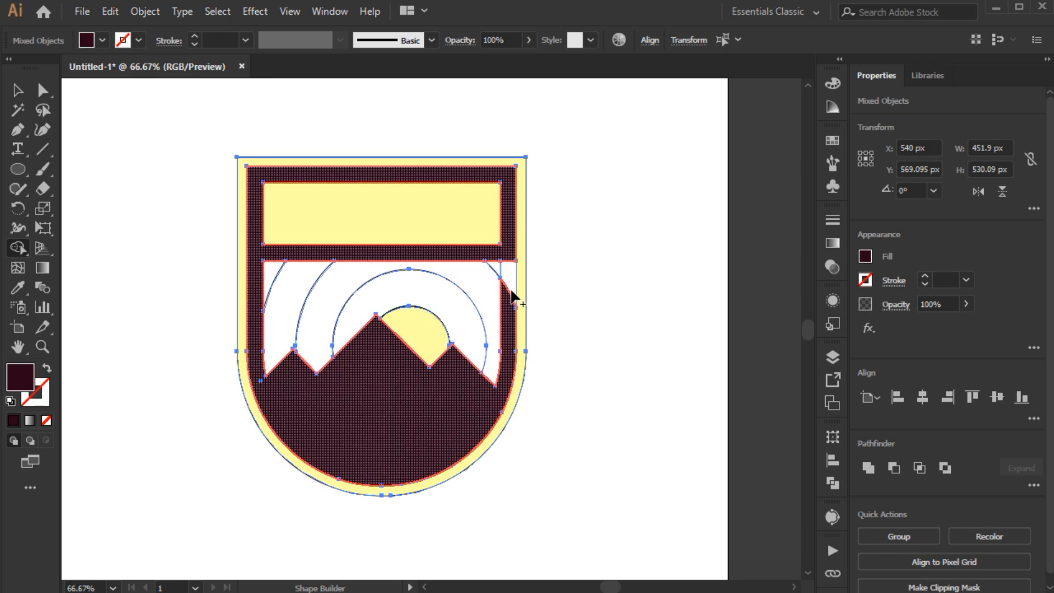
scroll(275, 382, up, 4)
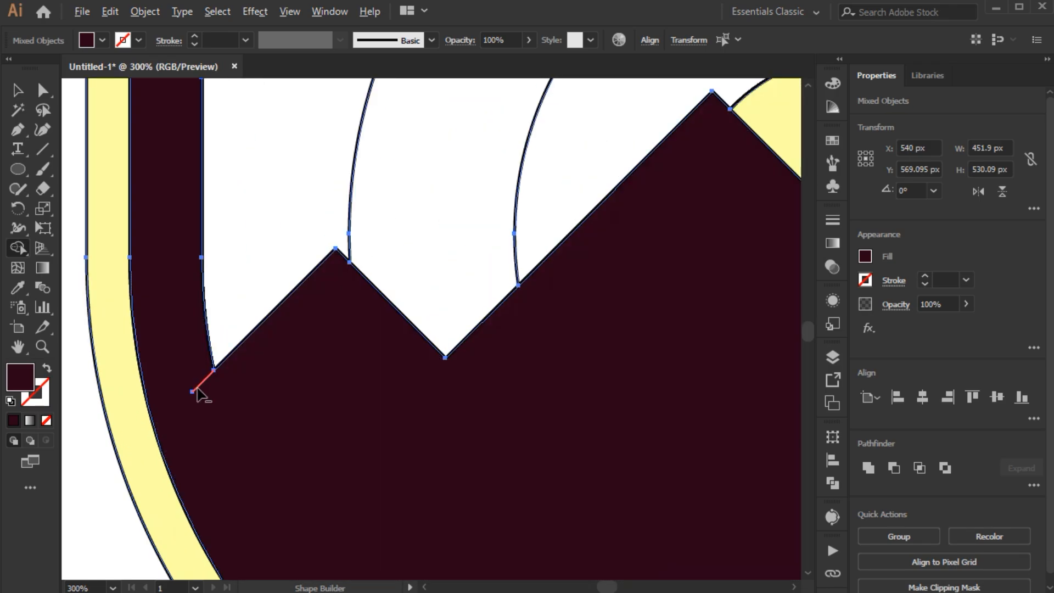
scroll(217, 387, down, 3)
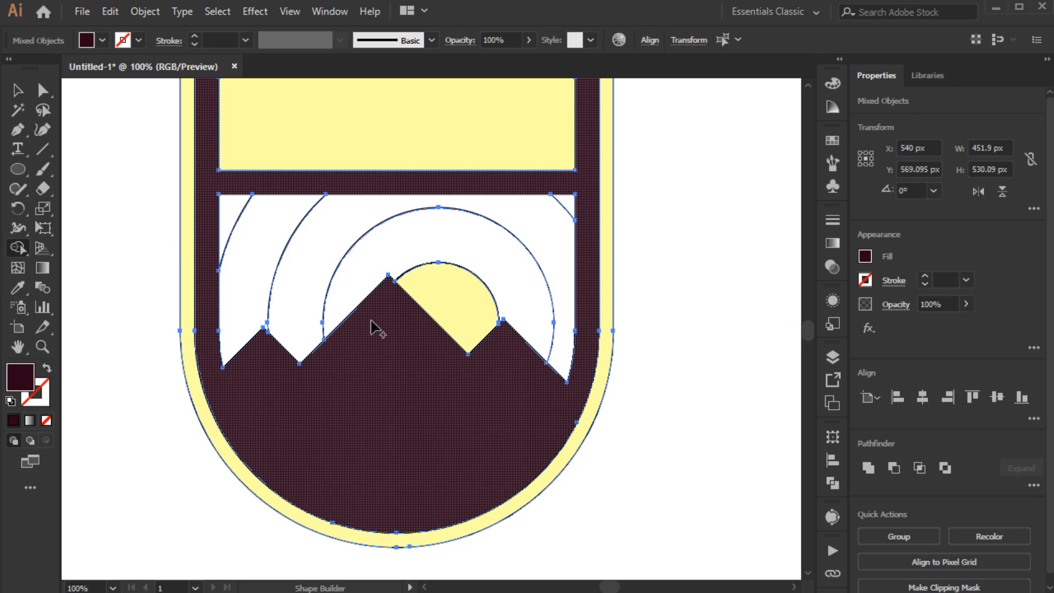
Step: Fill each sun ring and both upper corner pieces as separate dark maroon shapes with Shape Builder, and deselect everything
click(363, 261)
click(291, 252)
click(247, 240)
click(230, 211)
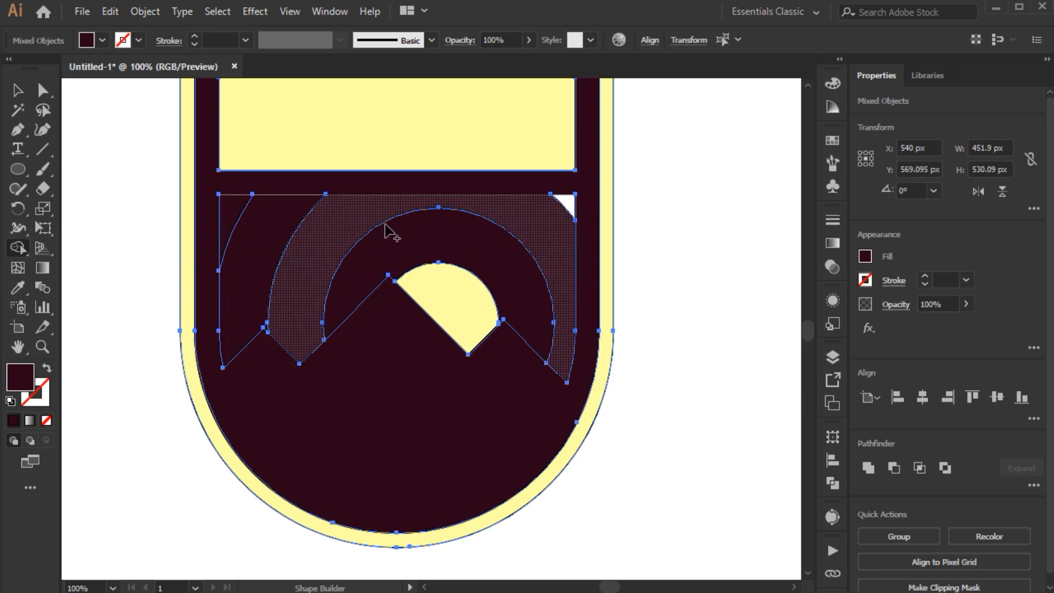
click(568, 202)
key(ctrl+shift+a)
key(v)
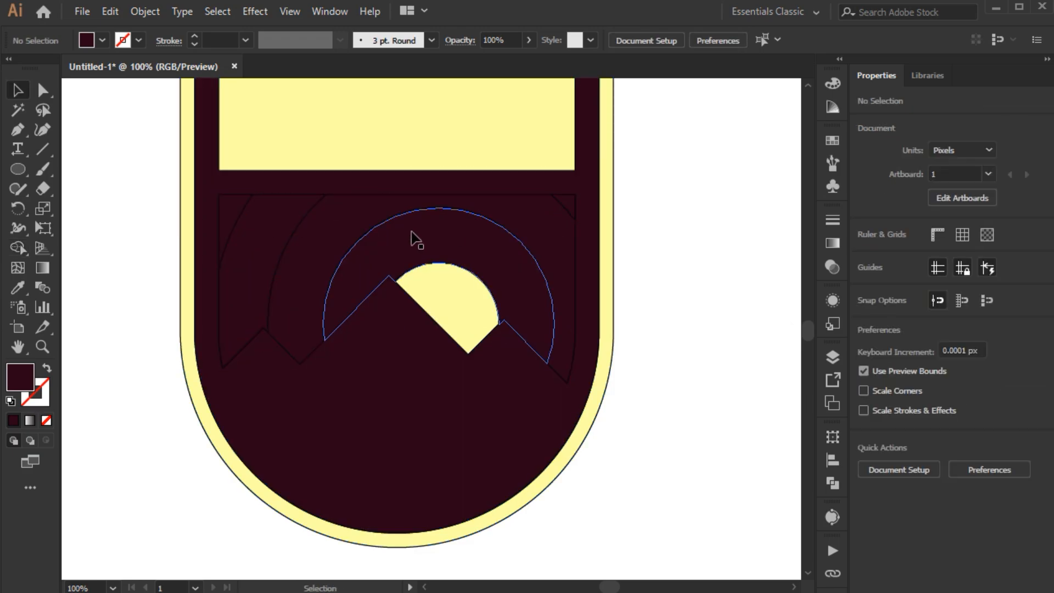
Step: Fill the ring directly around the sun with a light orange swatch
click(416, 239)
right_click(414, 236)
click(450, 369)
key(ctrl+shift+a)
drag(427, 234, 420, 248)
click(428, 269)
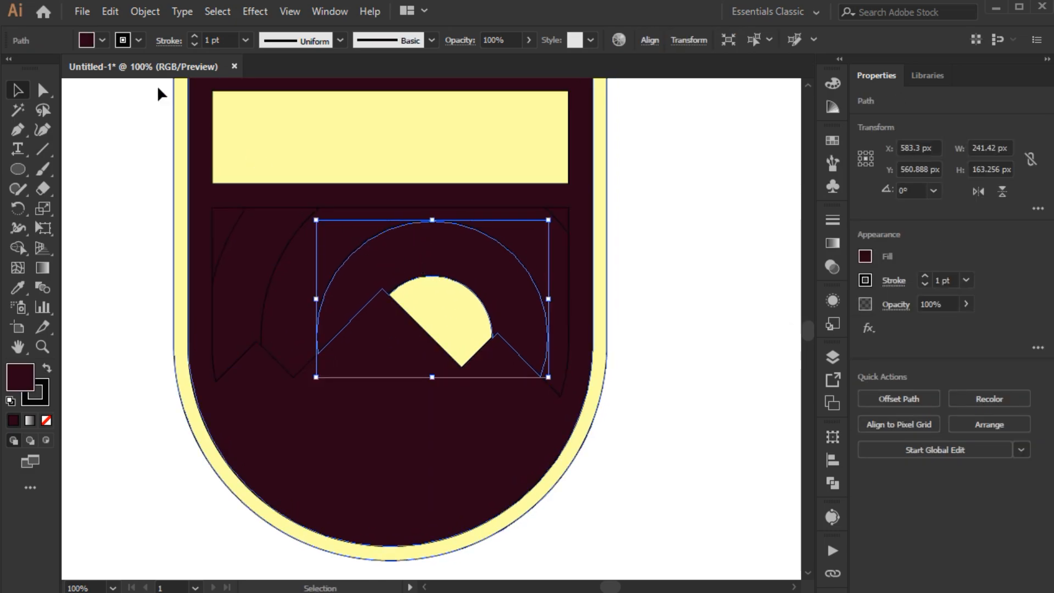
click(102, 41)
click(84, 90)
click(87, 41)
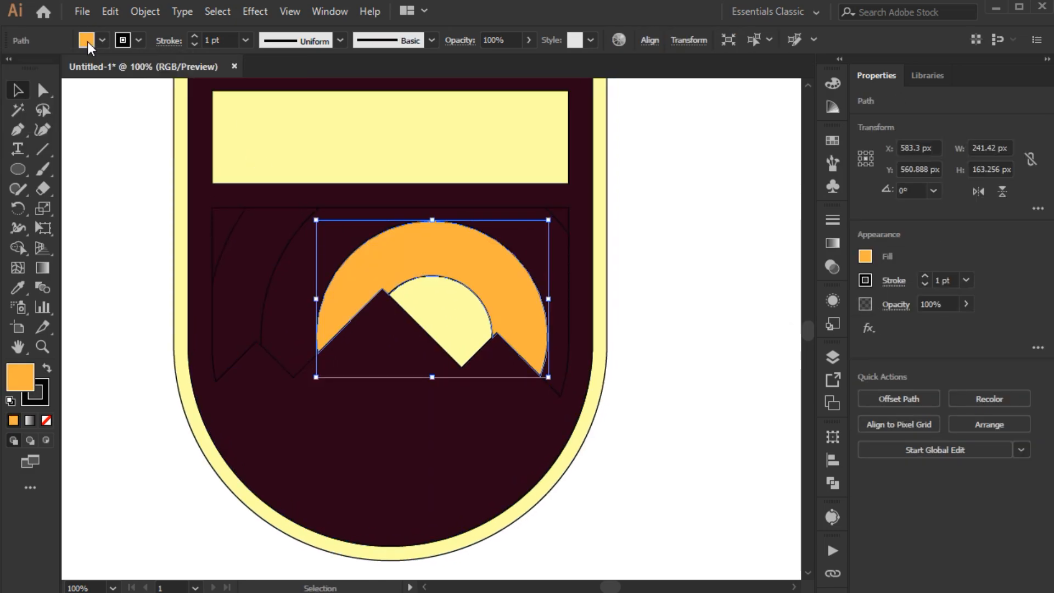
Step: Adjust the innermost ring's fill to RGB 255, 200, 60
shift+click(87, 42)
click(169, 121)
click(168, 69)
key(shift+Up)
click(172, 97)
key(shift+Up)
key(shift+Up)
key(shift+Up)
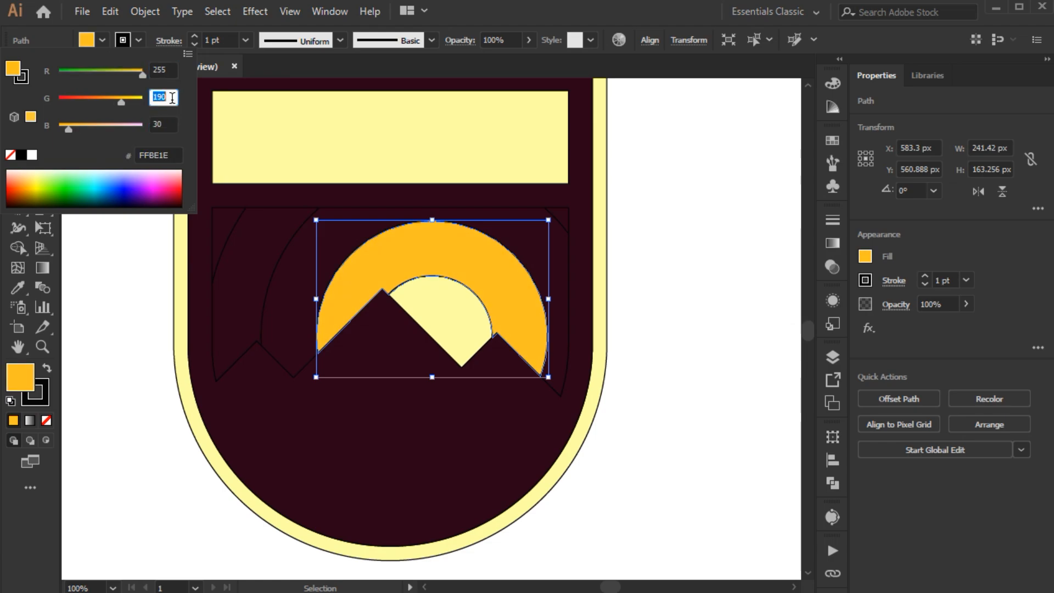
key(shift+Down)
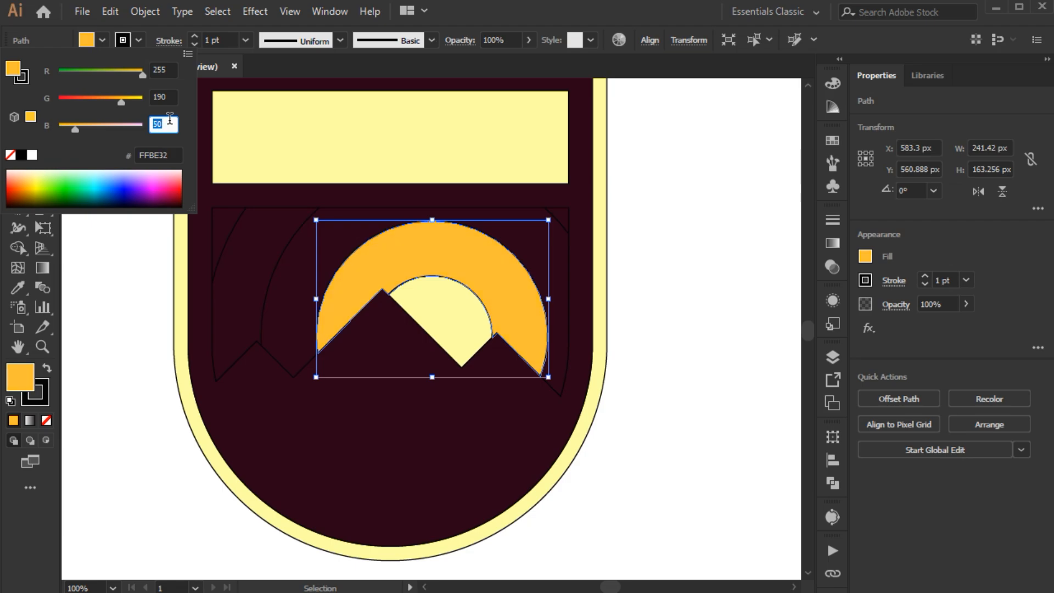
click(165, 98)
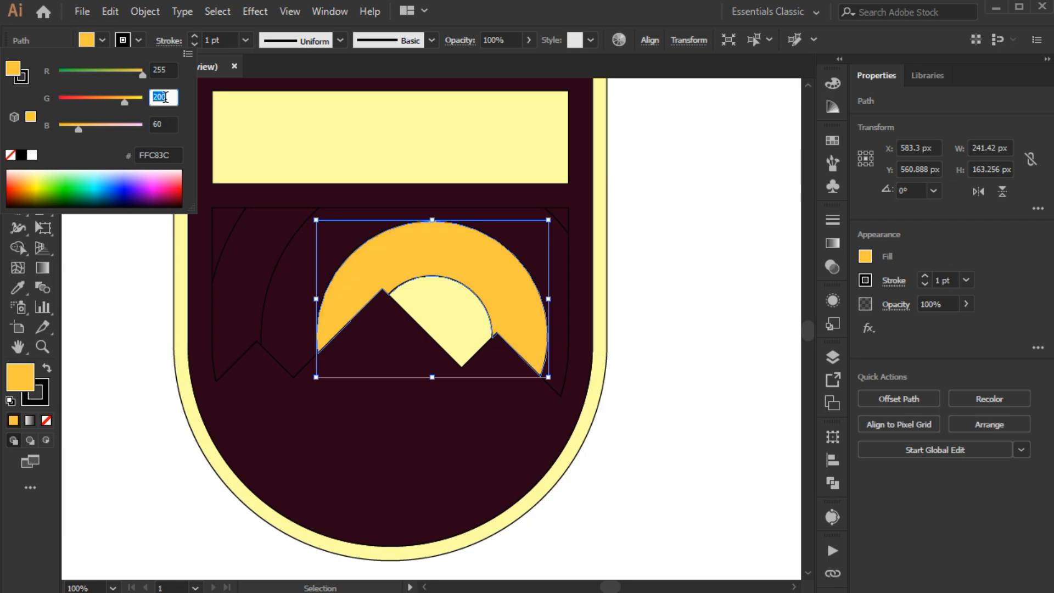
key(Return)
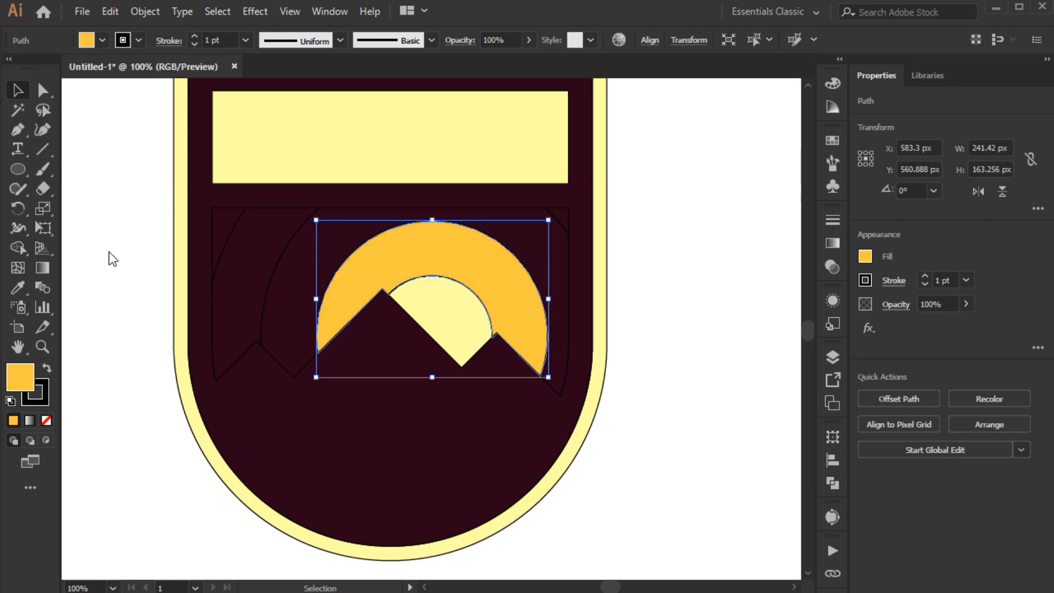
Step: Fill the second ring around the sun with an orange swatch and set its blue value to 0
click(285, 277)
click(101, 41)
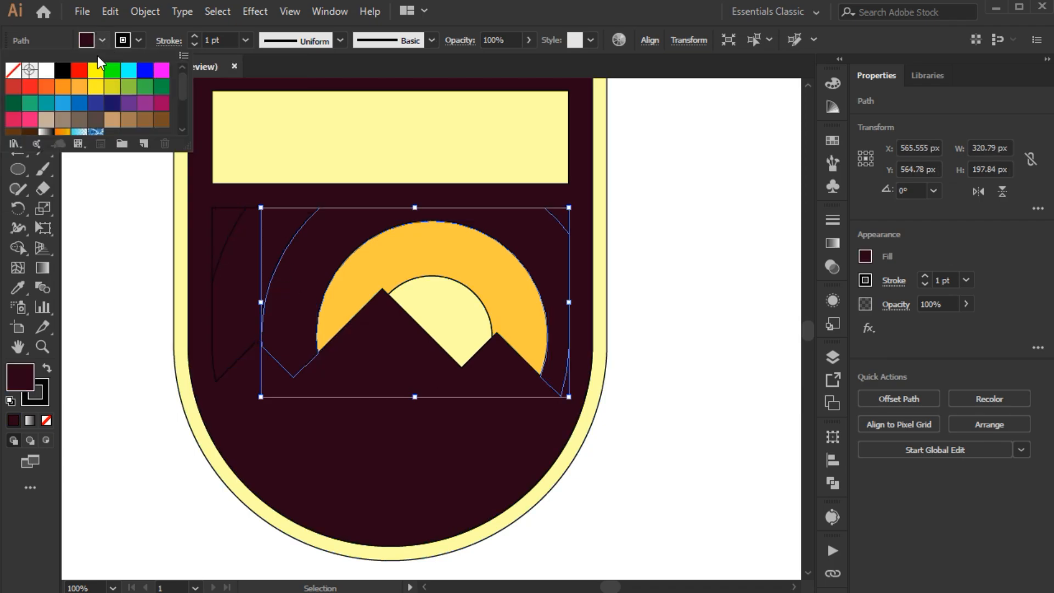
click(62, 89)
click(92, 41)
shift+click(91, 41)
click(160, 122)
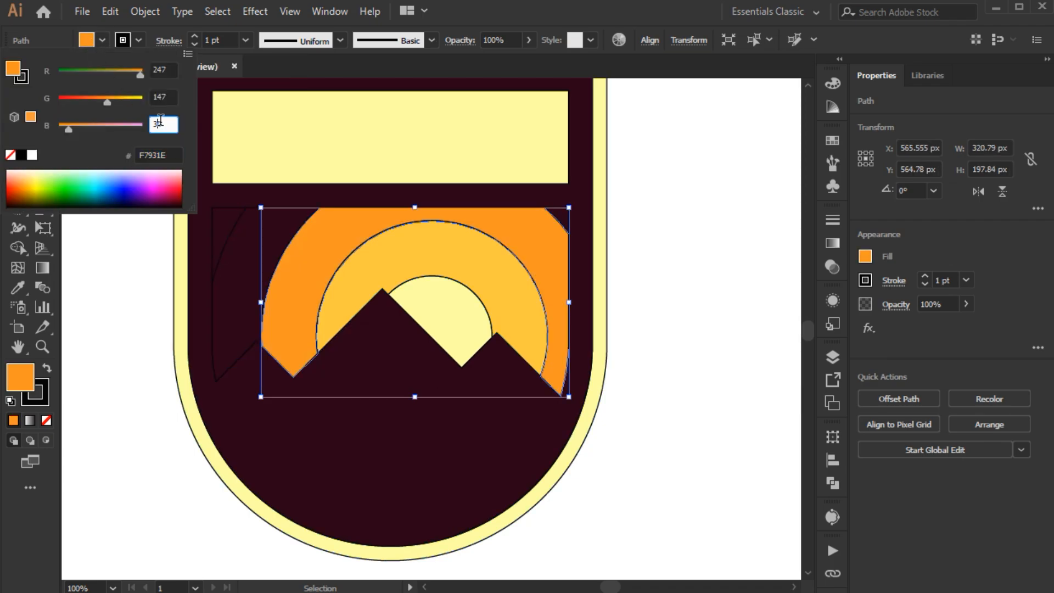
click(173, 99)
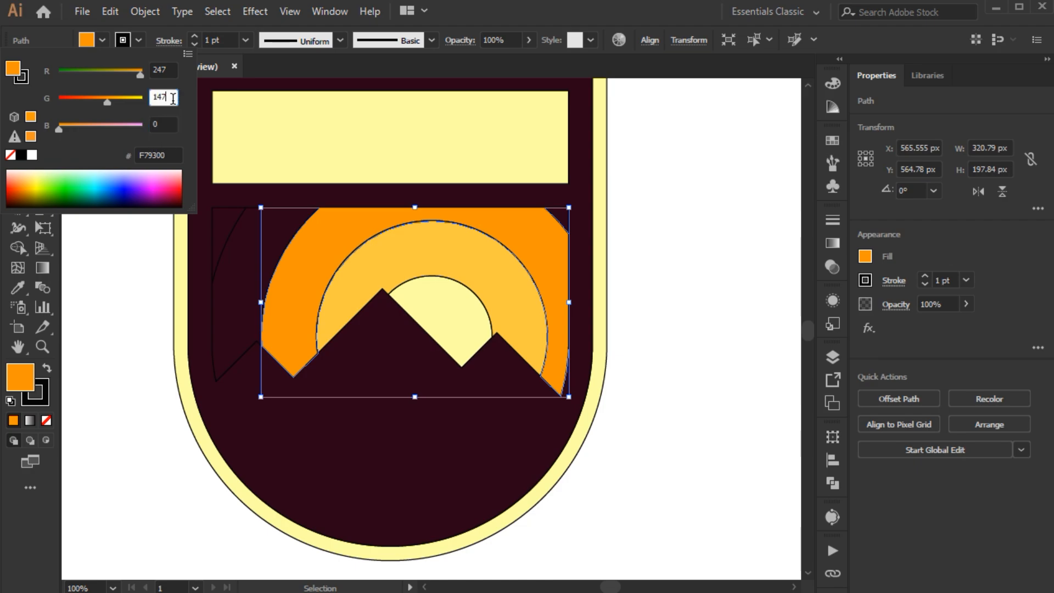
click(135, 288)
click(135, 288)
Step: Select the third ring together with the upper-right corner piece and fill both with a red-orange swatch
click(268, 240)
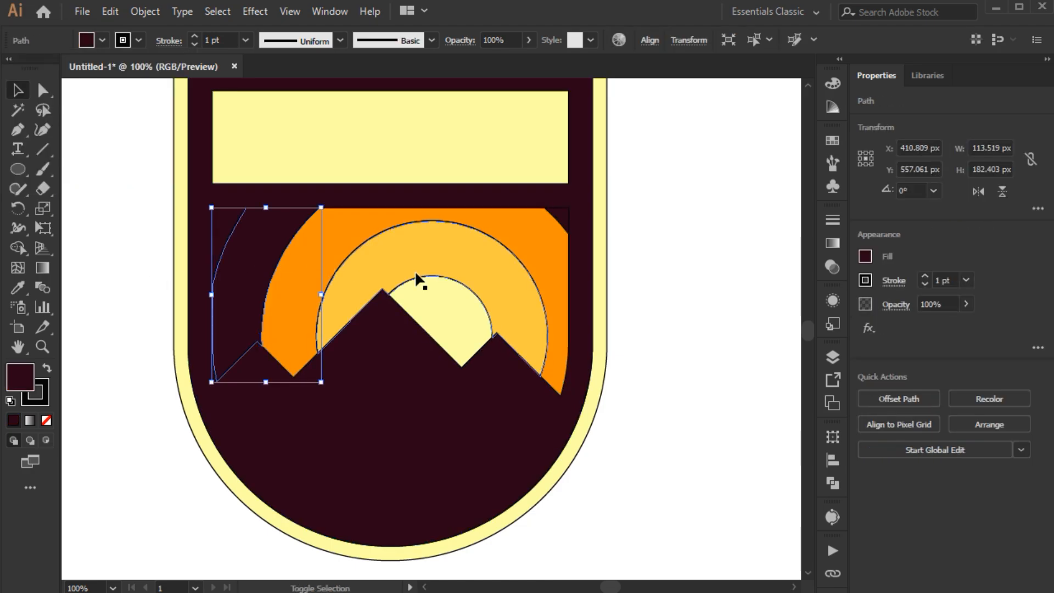
shift+click(565, 224)
shift+click(86, 40)
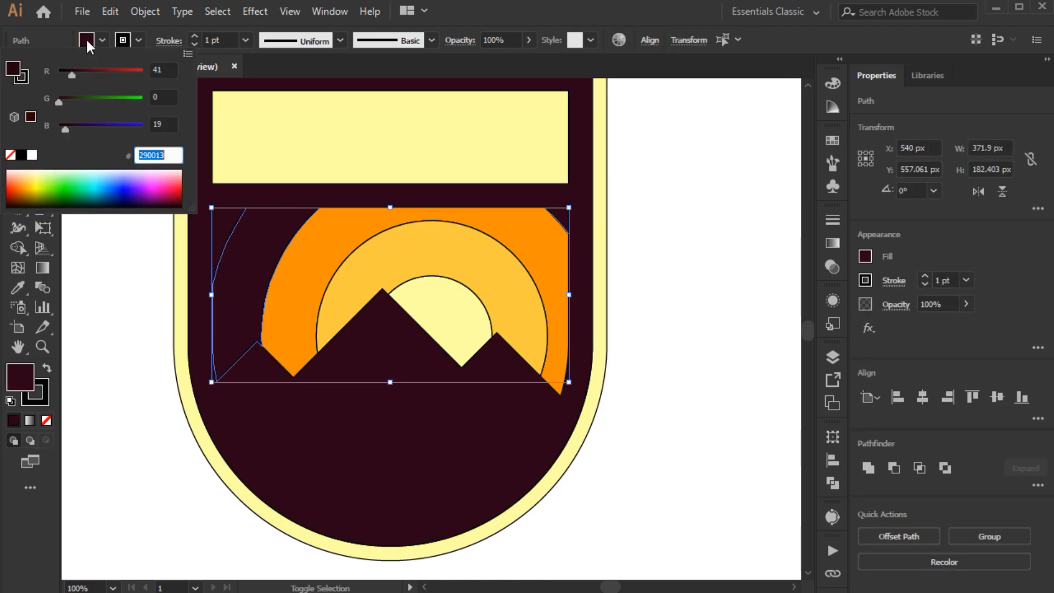
click(86, 38)
click(86, 39)
click(46, 84)
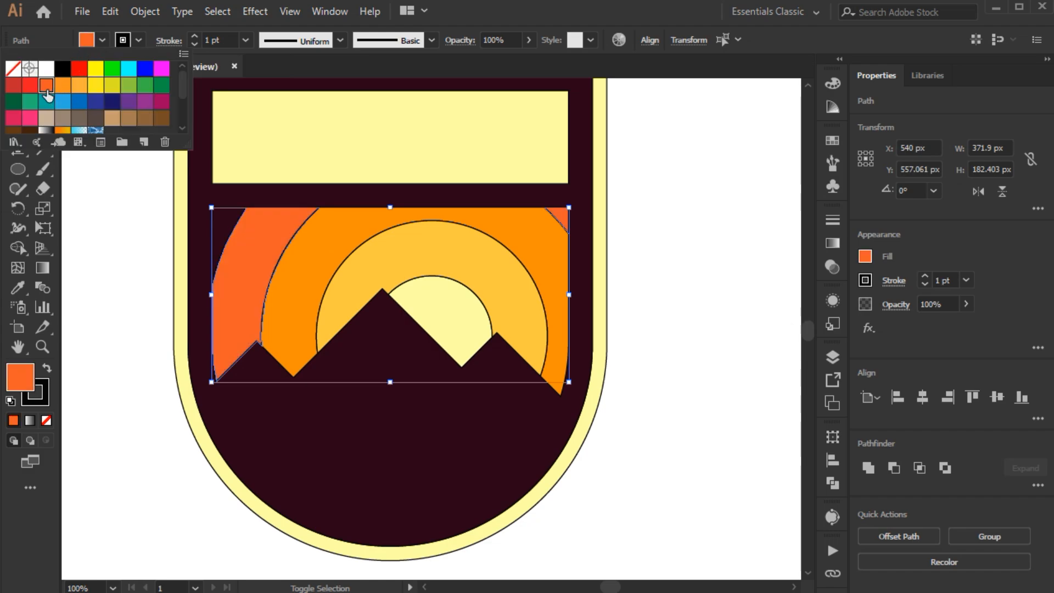
Step: Adjust the fill of the third ring and upper-right corner piece to RGB 255, 70, 0
shift+click(102, 43)
double_click(166, 124)
text(0)
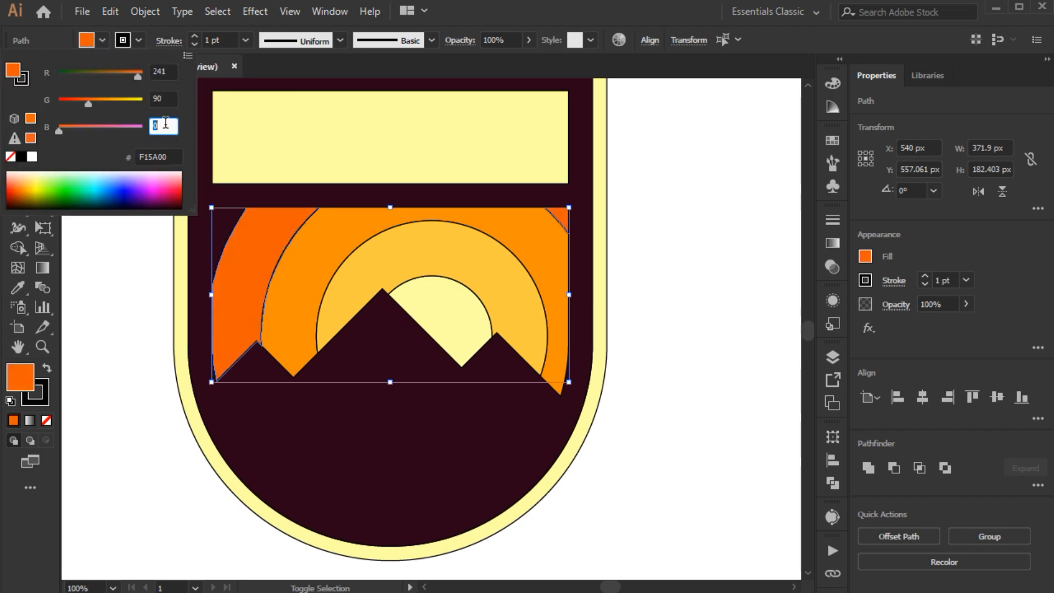
double_click(164, 73)
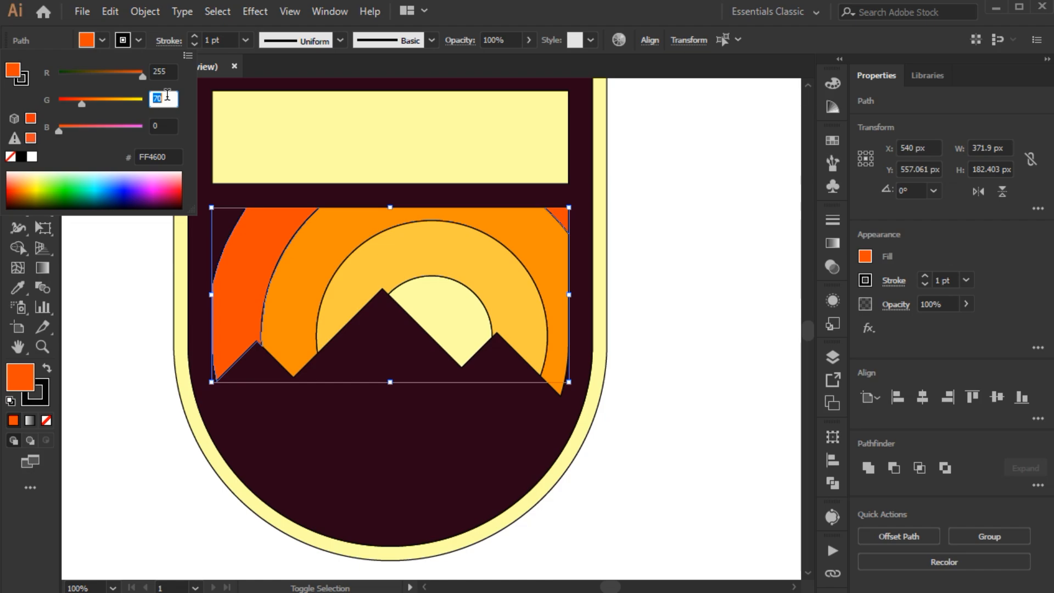
click(147, 287)
click(147, 287)
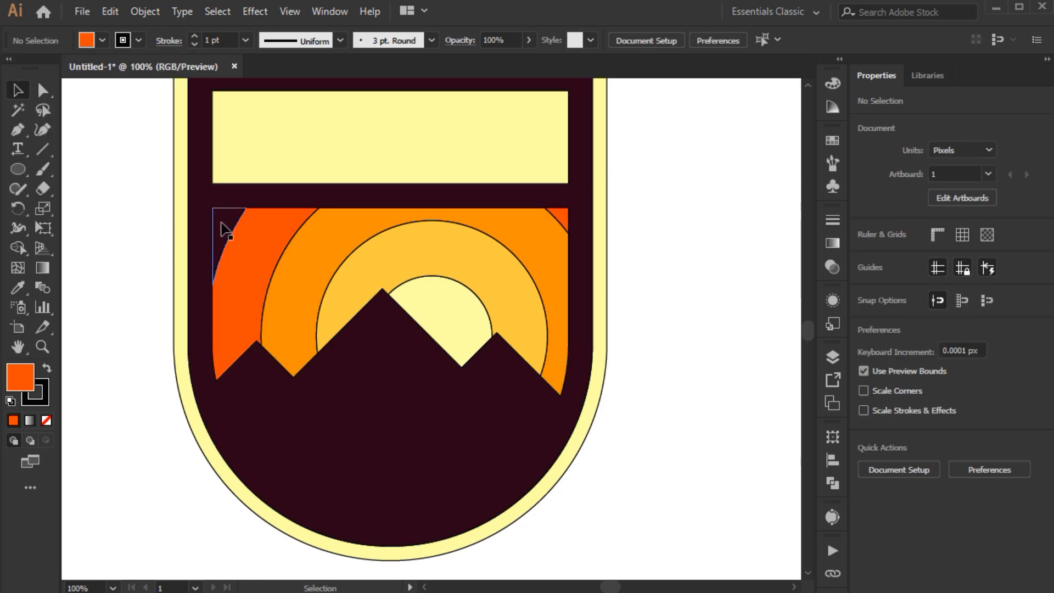
Step: Recolour the upper-left corner piece of the sky to a dark crimson with red set to 131
click(224, 229)
shift+click(90, 41)
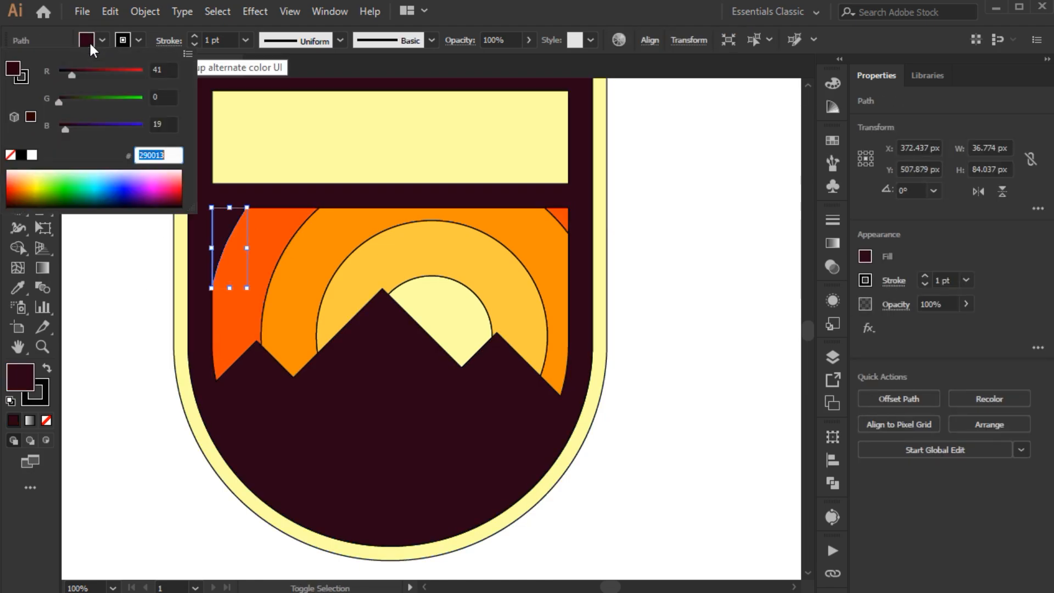
click(173, 72)
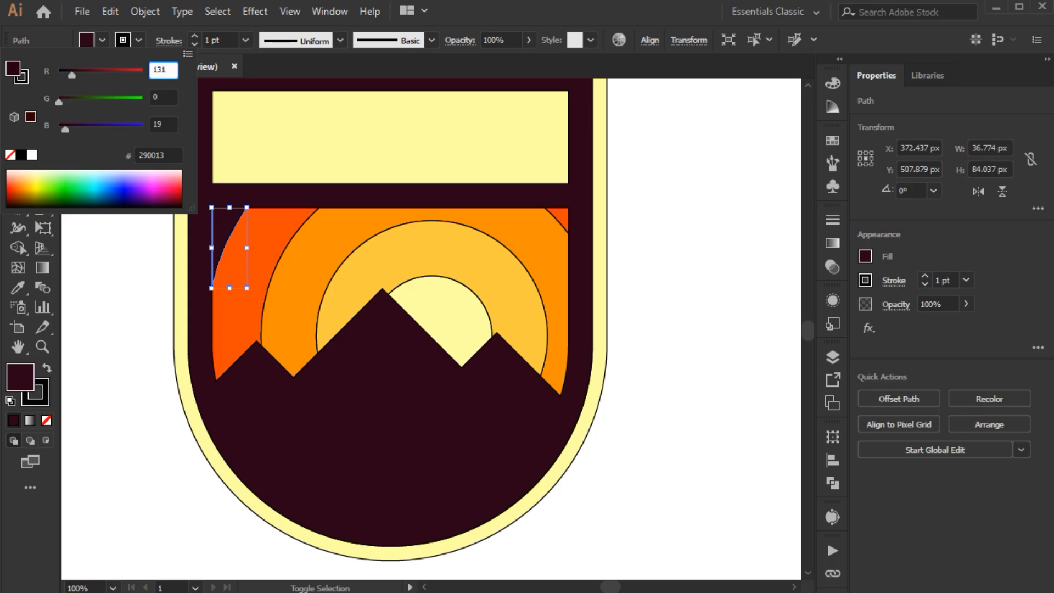
text(131)
key(Tab)
key(Tab)
click(139, 301)
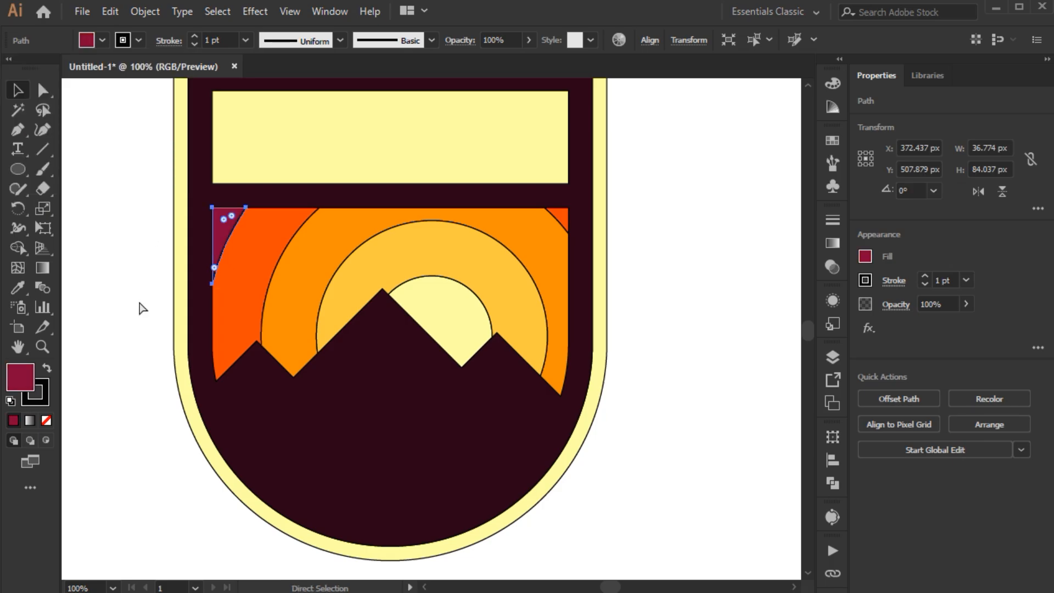
click(157, 301)
Step: Select the whole badge, remove the stroke from all shapes, and deselect
key(ctrl+0)
key(ctrl+a)
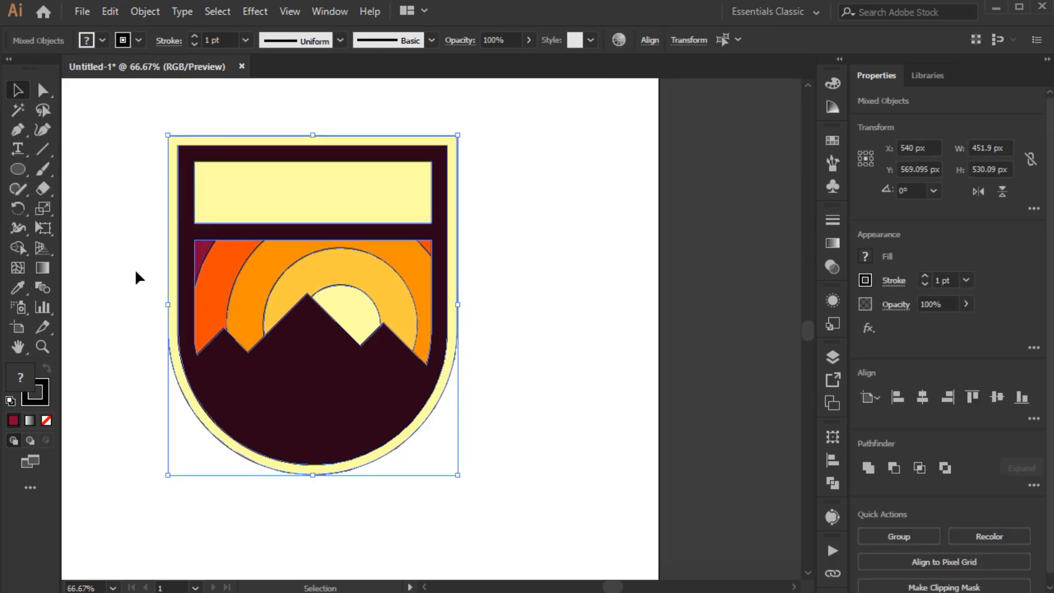
click(138, 41)
click(13, 71)
click(101, 220)
key(ctrl+shift+a)
drag(141, 234, 163, 243)
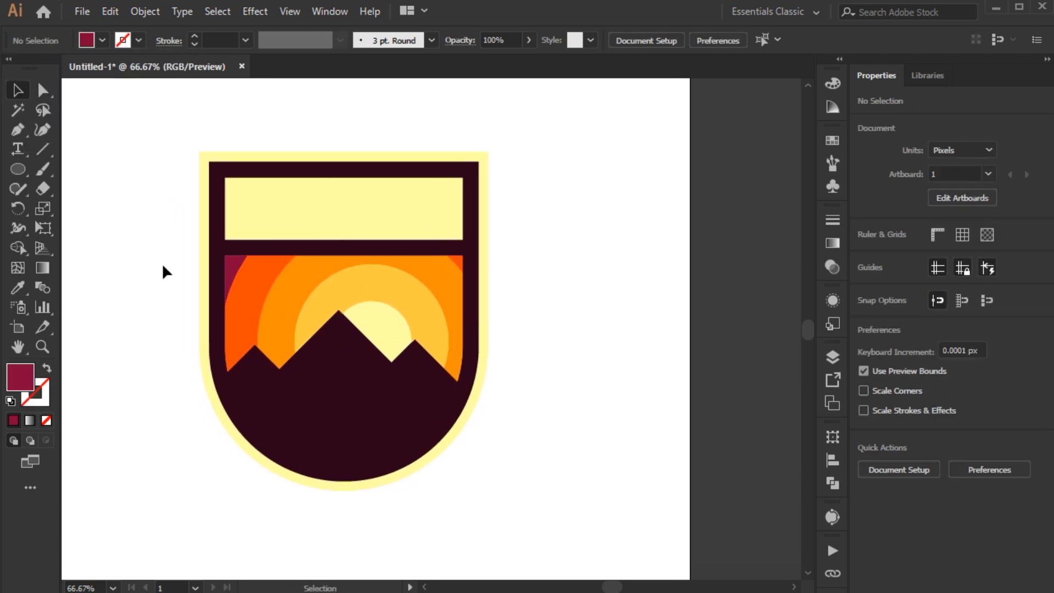
Step: Draw a closed four-point highlight about 61 px wide with the Pen tool, just inside the right mountain's outer slope
key(p)
scroll(448, 395, up, 3)
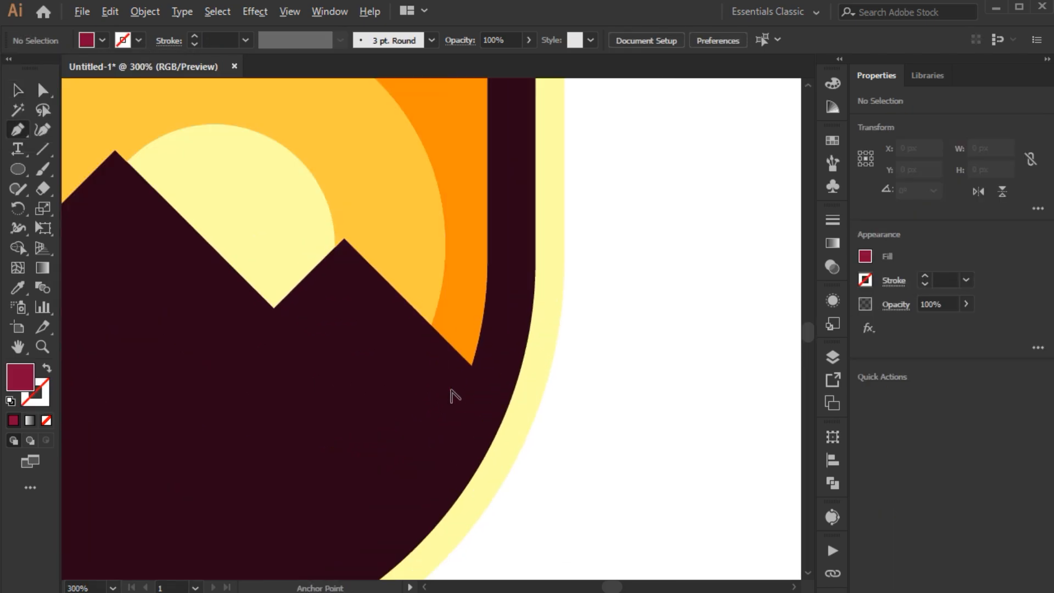
click(471, 375)
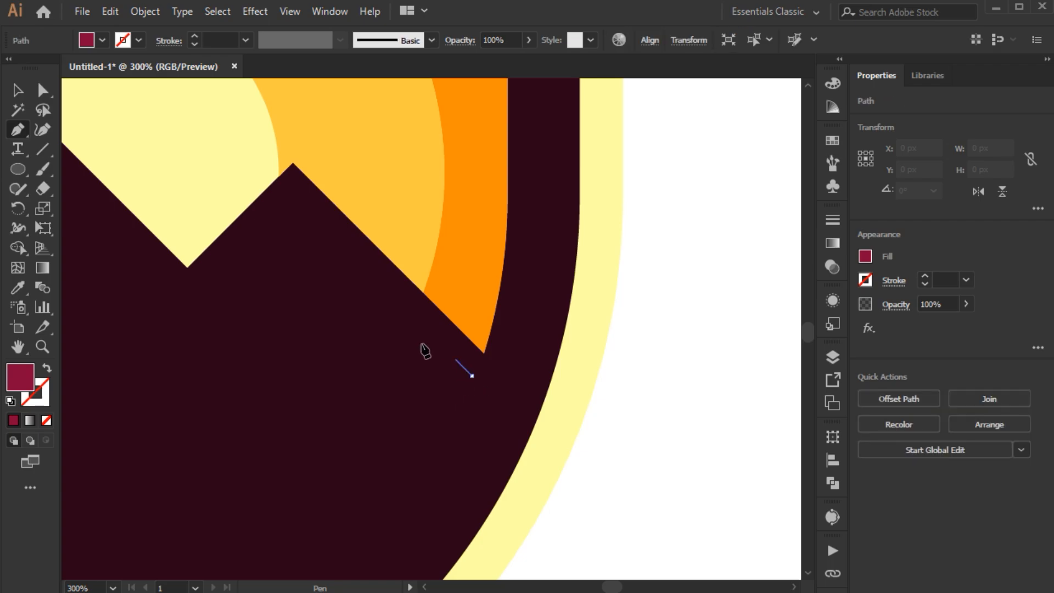
click(296, 200)
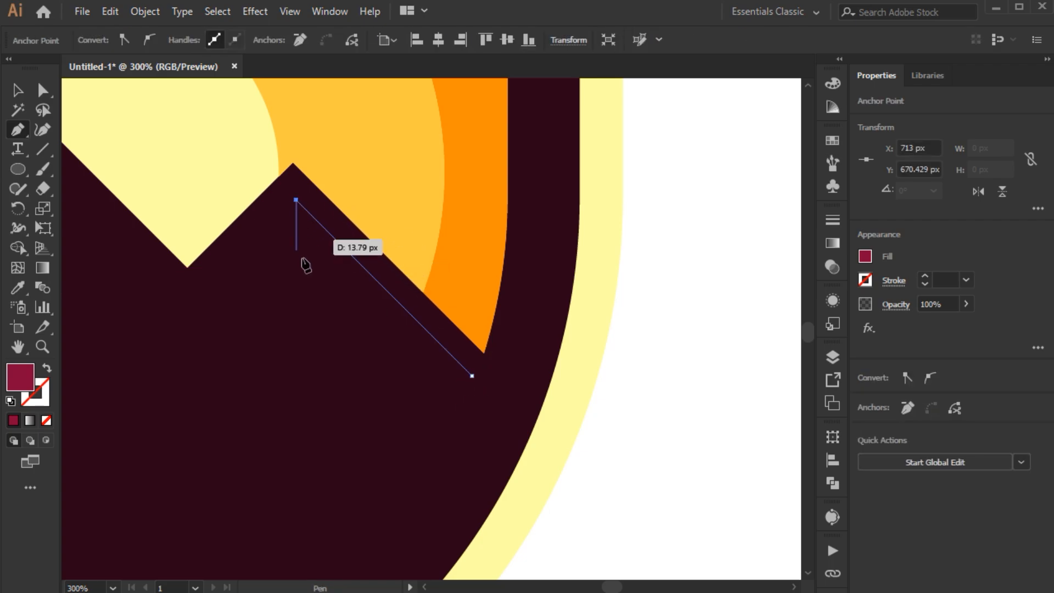
click(296, 345)
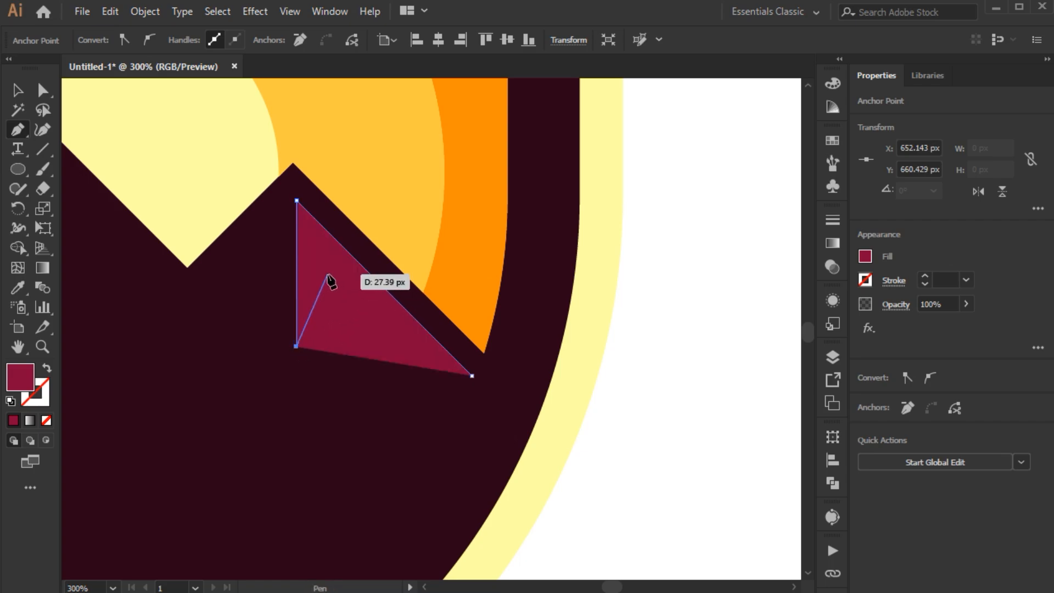
click(329, 276)
click(471, 375)
ctrl+click(476, 379)
Step: Recolour the right mountain's highlight with the sun's pale yellow using the Eyedropper, and deselect it
click(360, 271)
key(i)
click(229, 187)
key(ctrl+shift+a)
Step: Draw a closed seven-point highlight about 89 px wide and 95 px tall with the Pen tool, just inside the central mountain's right slope
key(space)
drag(329, 275, 482, 306)
key(p)
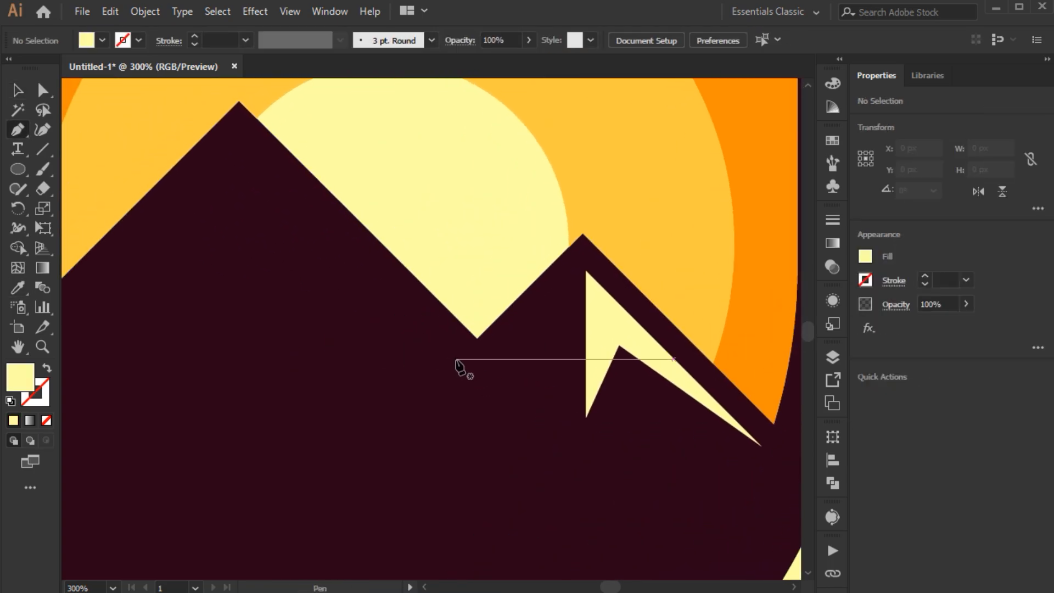
click(456, 359)
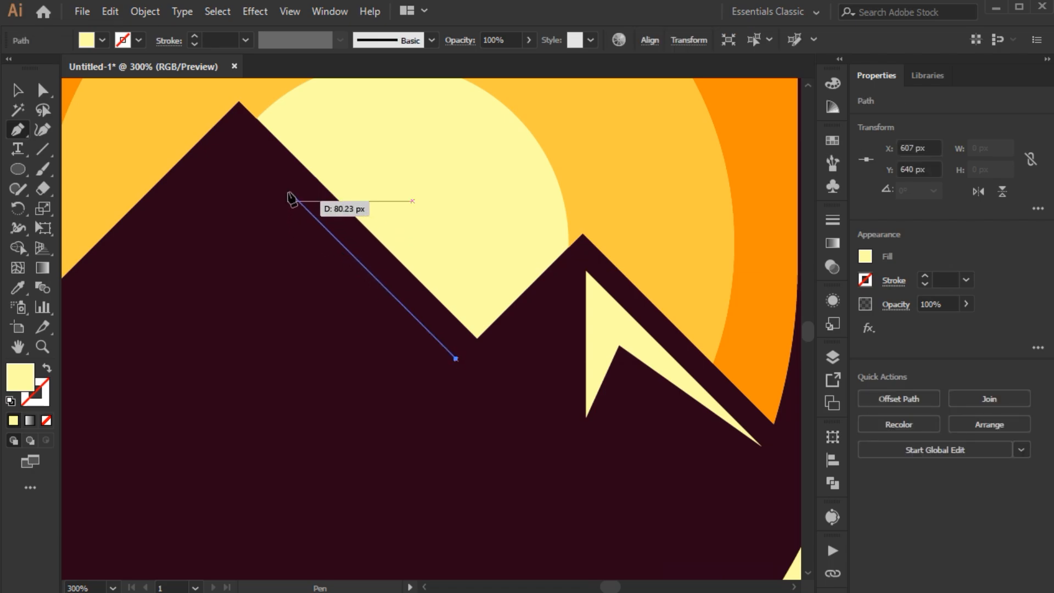
shift+click(240, 143)
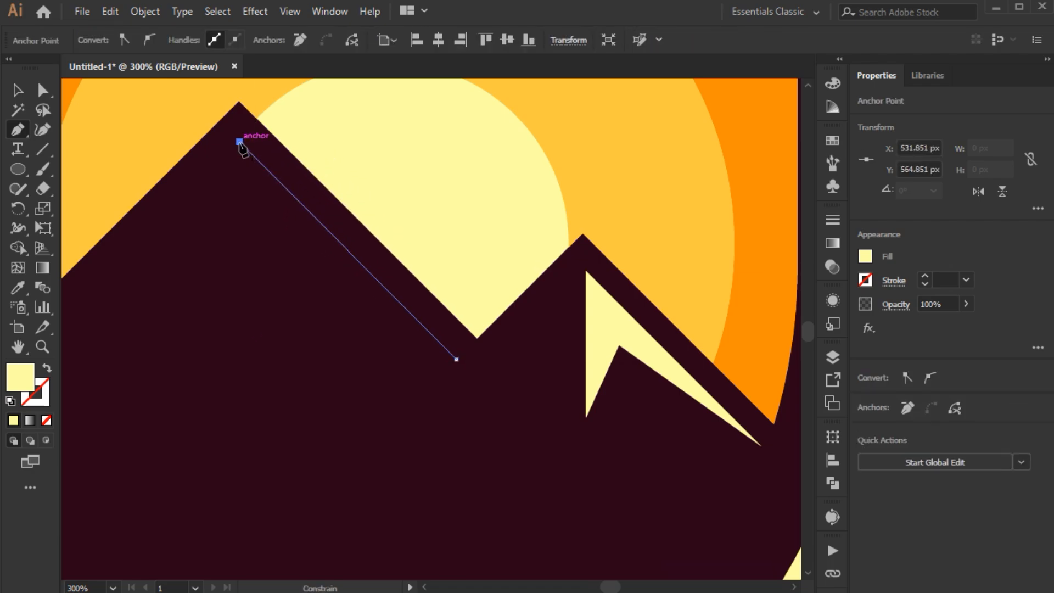
click(256, 191)
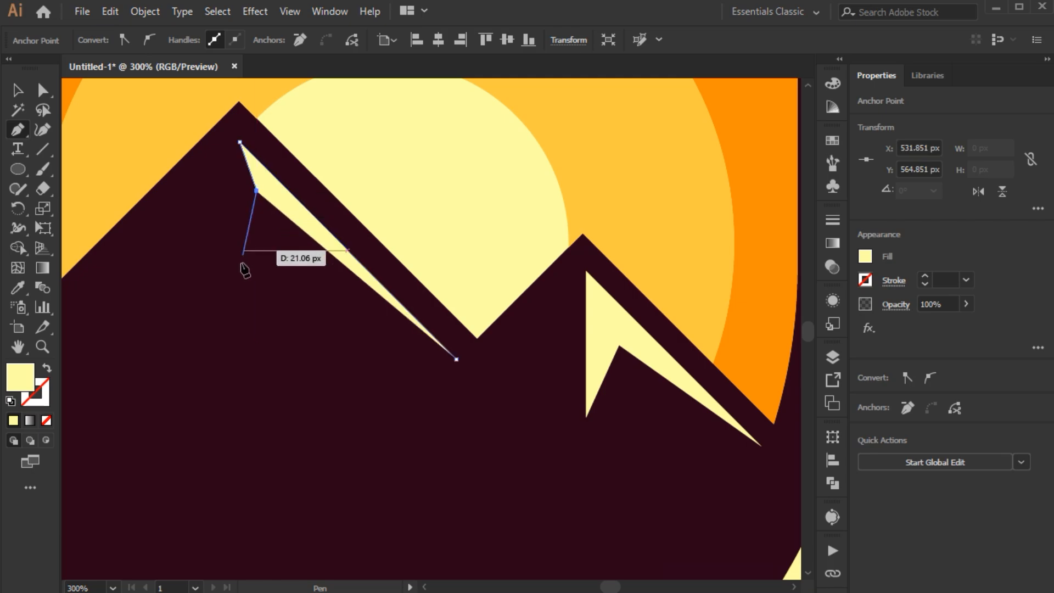
click(199, 376)
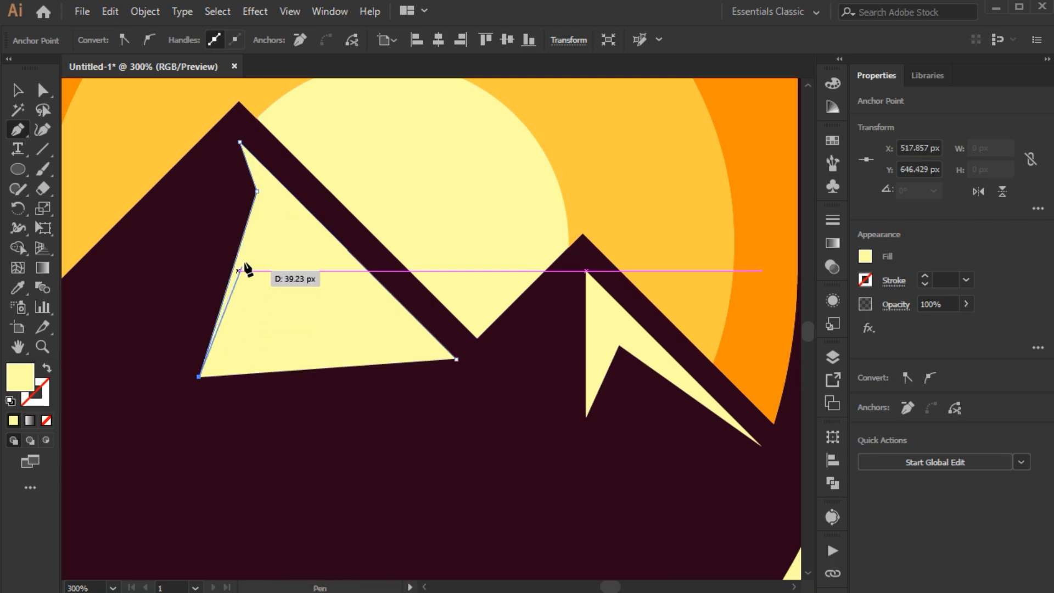
click(278, 213)
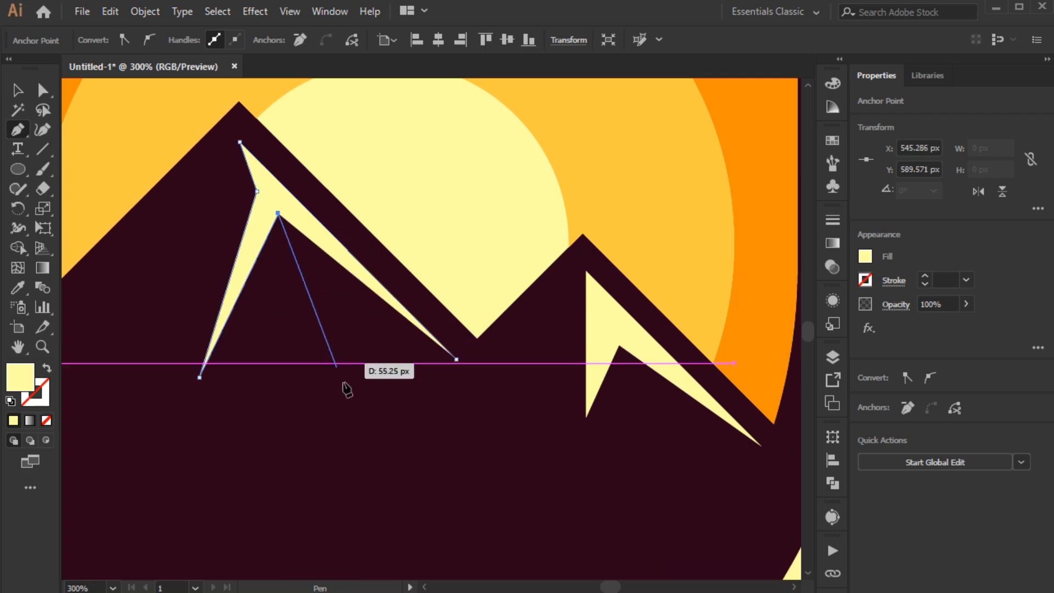
click(360, 413)
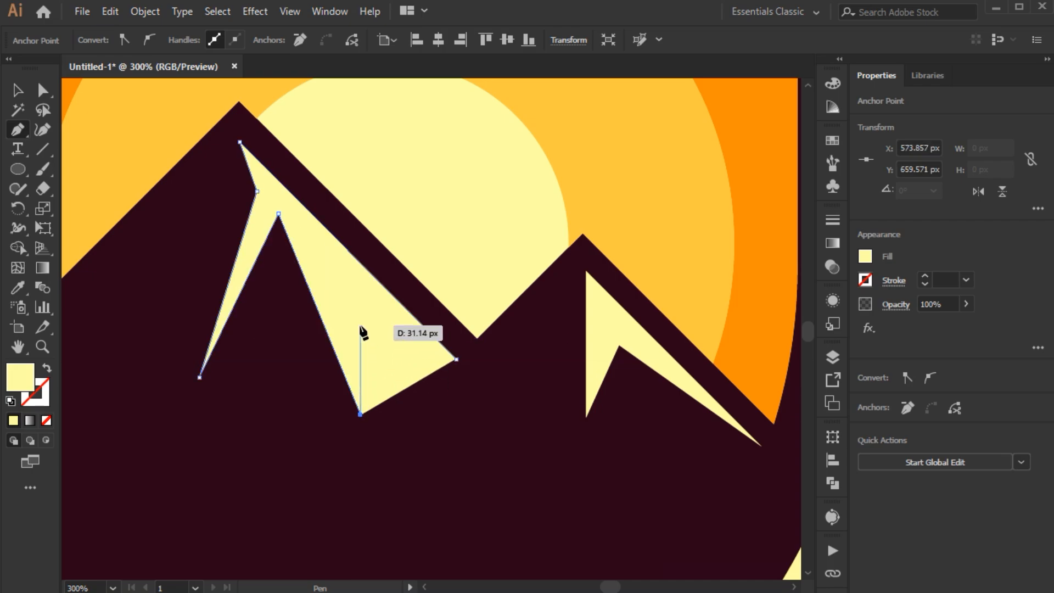
click(358, 329)
click(457, 359)
Step: Deepen the lower-right notch of the central mountain's highlight and shift its inner left corner slightly up and outward, and deselect it
key(a)
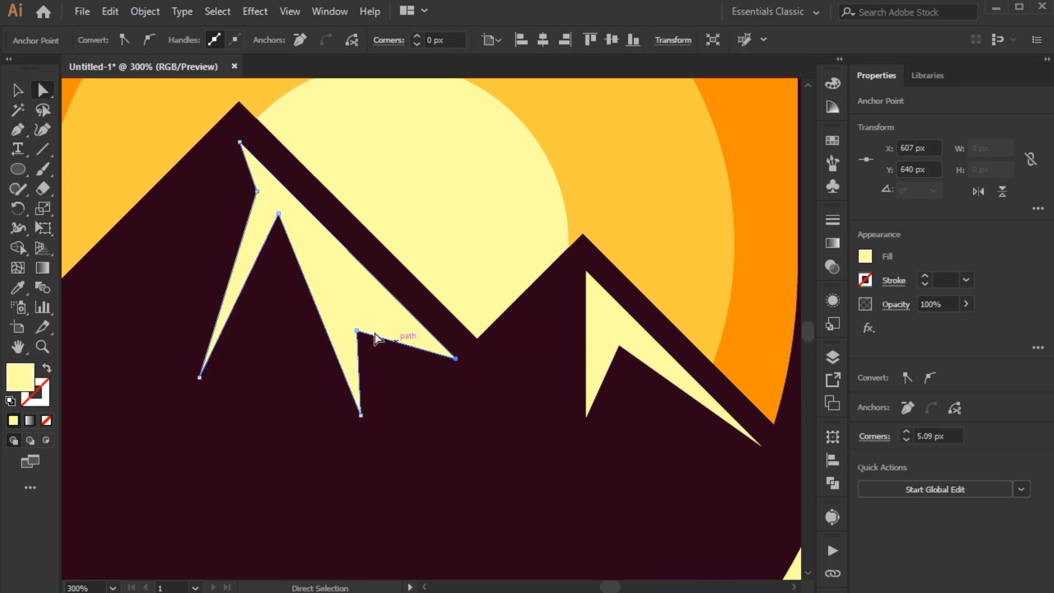
click(357, 329)
drag(360, 331, 348, 303)
key(ctrl+z)
drag(312, 270, 363, 304)
drag(309, 226, 302, 219)
key(ctrl+shift+a)
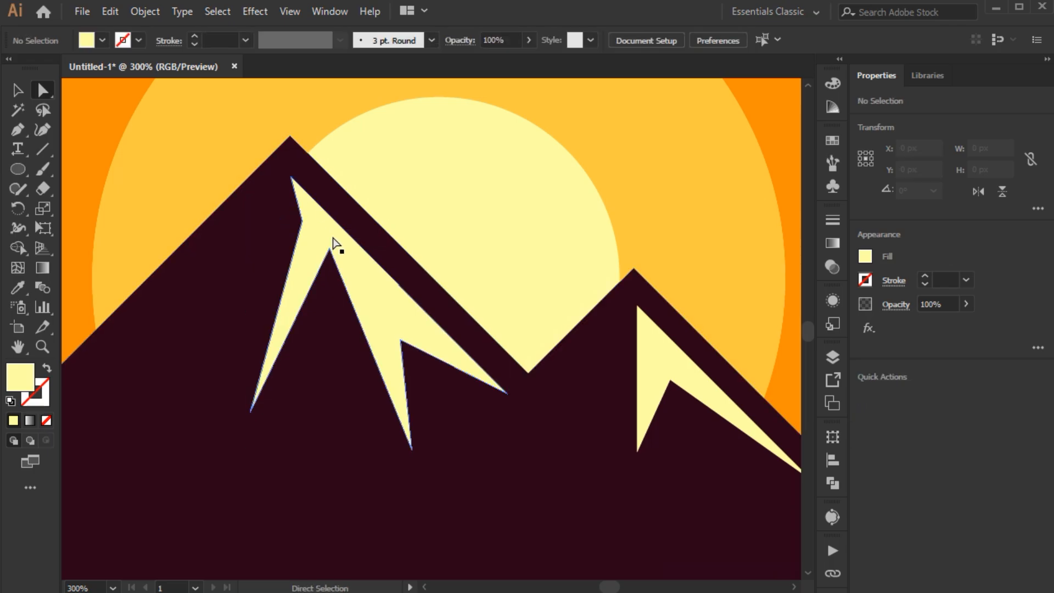
Step: Draw a closed four-point highlight about 60 px wide with the Pen tool, just inside the left mountain's right slope
scroll(330, 241, down, 3)
drag(266, 299, 347, 320)
scroll(301, 329, up, 2)
key(p)
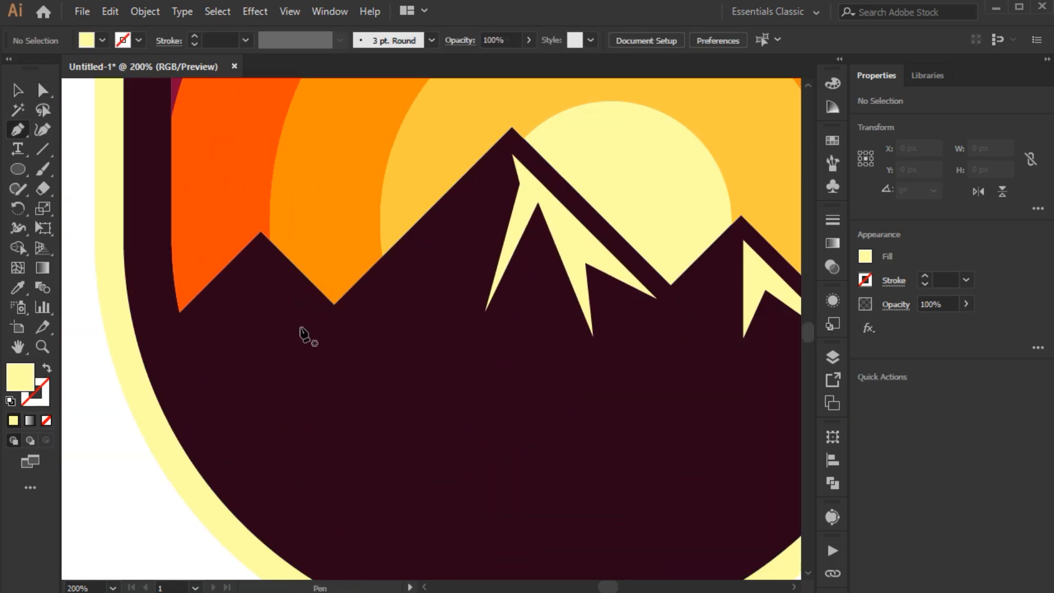
click(342, 337)
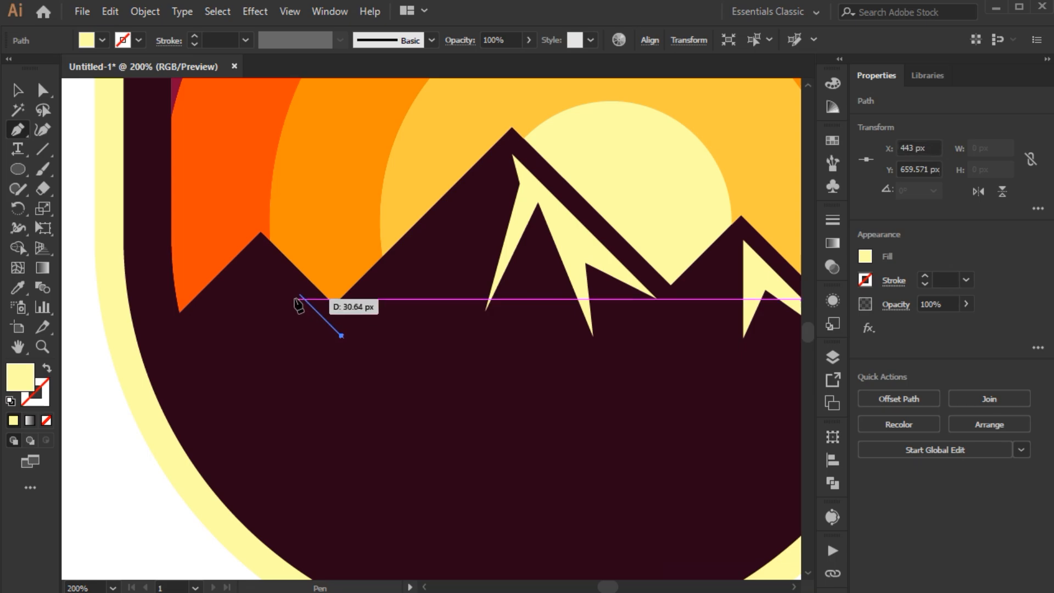
click(262, 256)
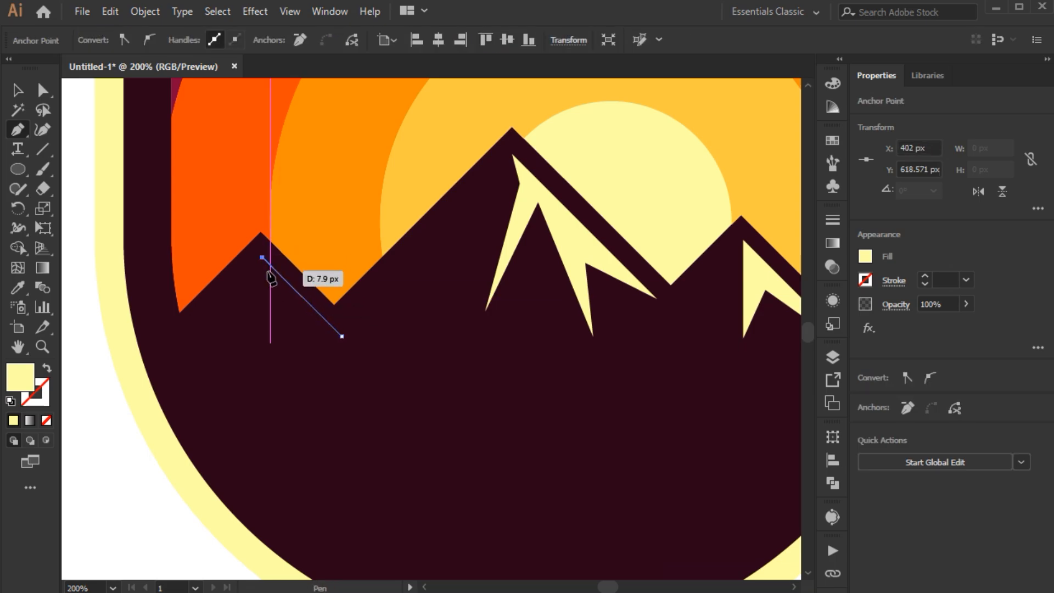
click(262, 277)
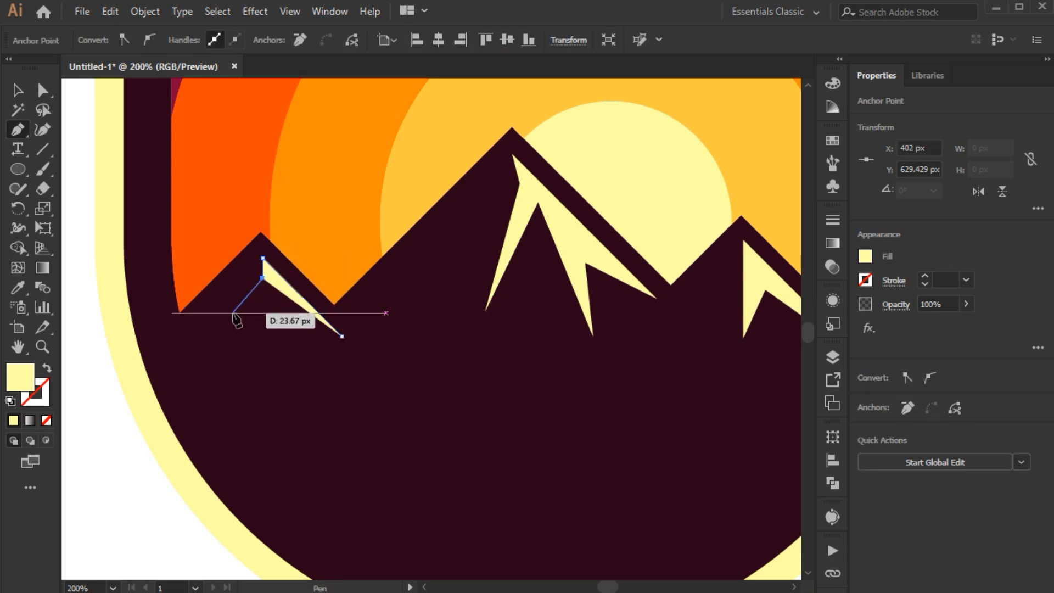
click(227, 308)
click(341, 335)
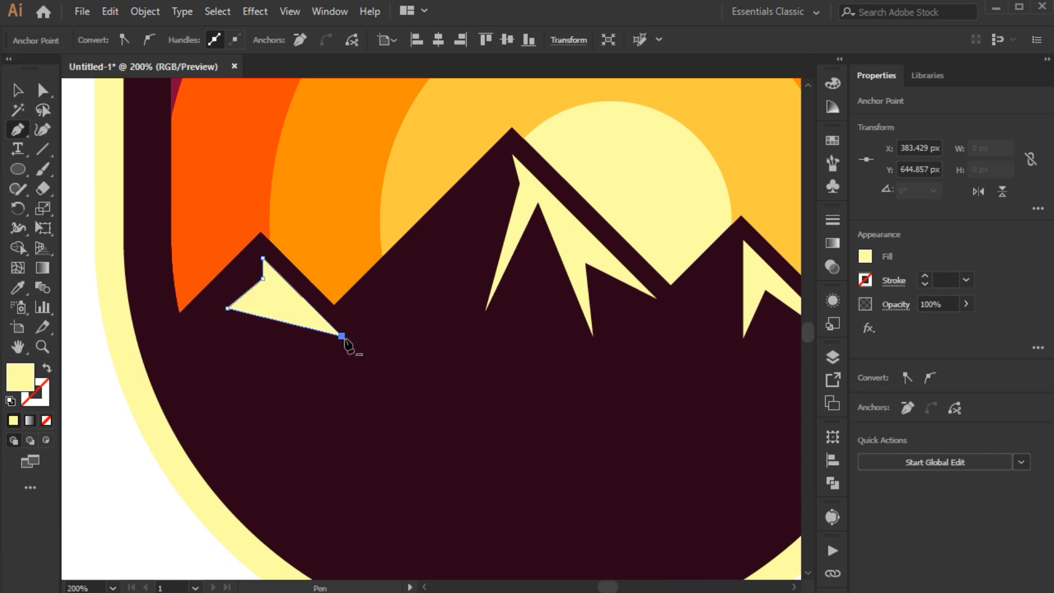
Step: Reshape the left mountain's highlight by adjusting its inner corner and outer left tip with Direct Selection, and deselect it
key(a)
drag(263, 278, 245, 302)
key(ctrl+shift+a)
scroll(331, 288, down, 2)
scroll(299, 293, up, 3)
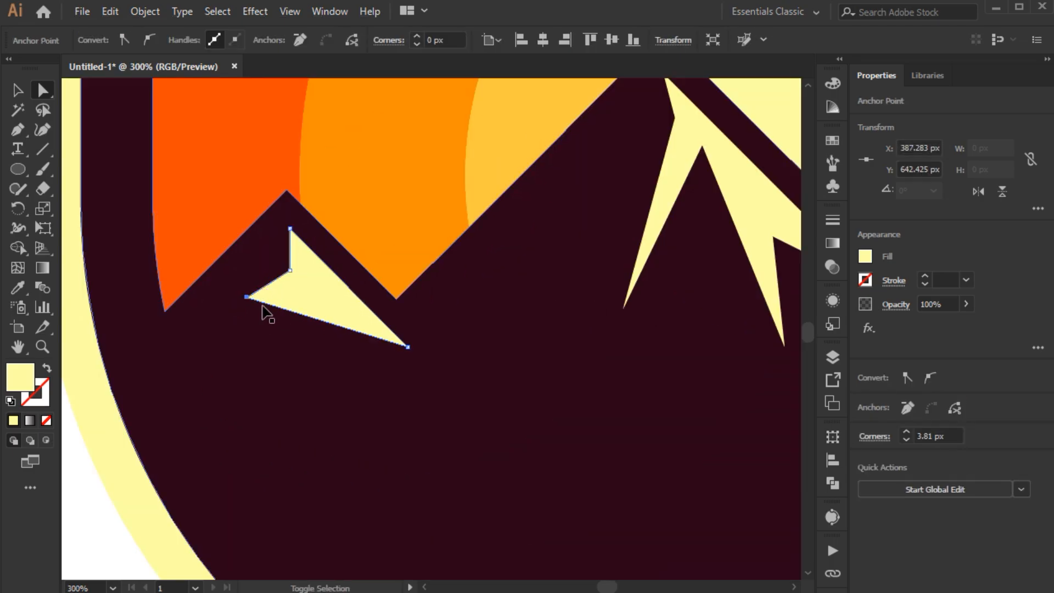
key(ctrl+shift+a)
scroll(281, 308, down, 3)
scroll(281, 308, down, 1)
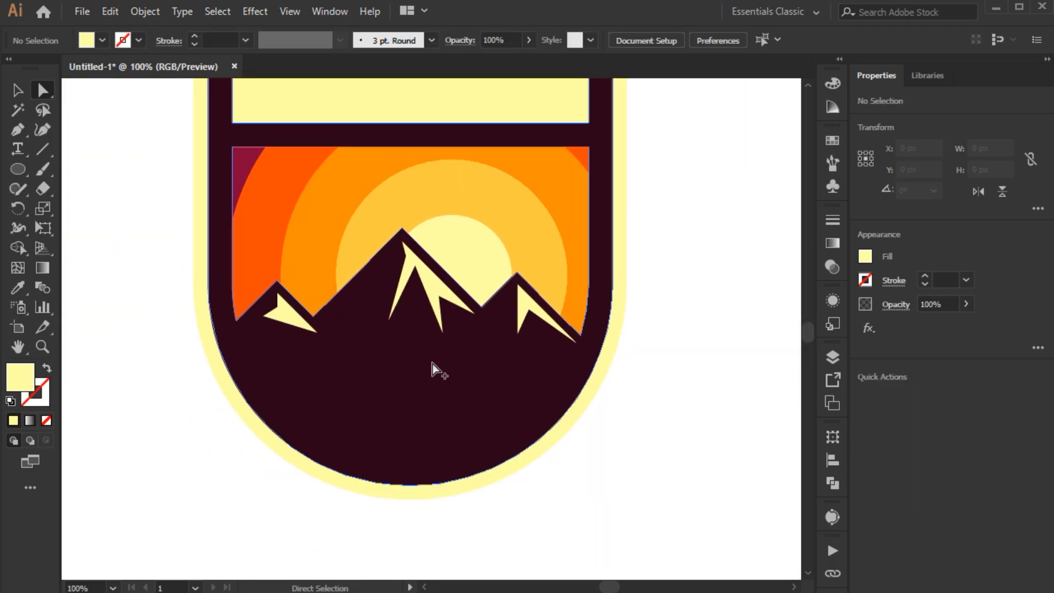
scroll(433, 369, down, 1)
drag(604, 362, 538, 370)
scroll(566, 401, down, 1)
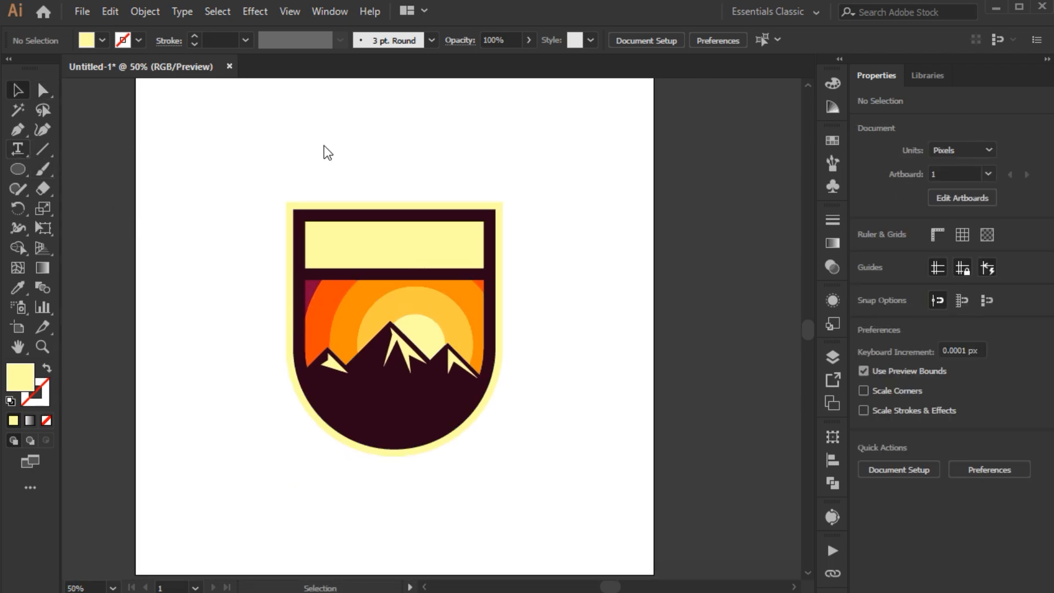
Step: Add the text EXPLORE above the badge and enlarge it to about 93 pt
key(t)
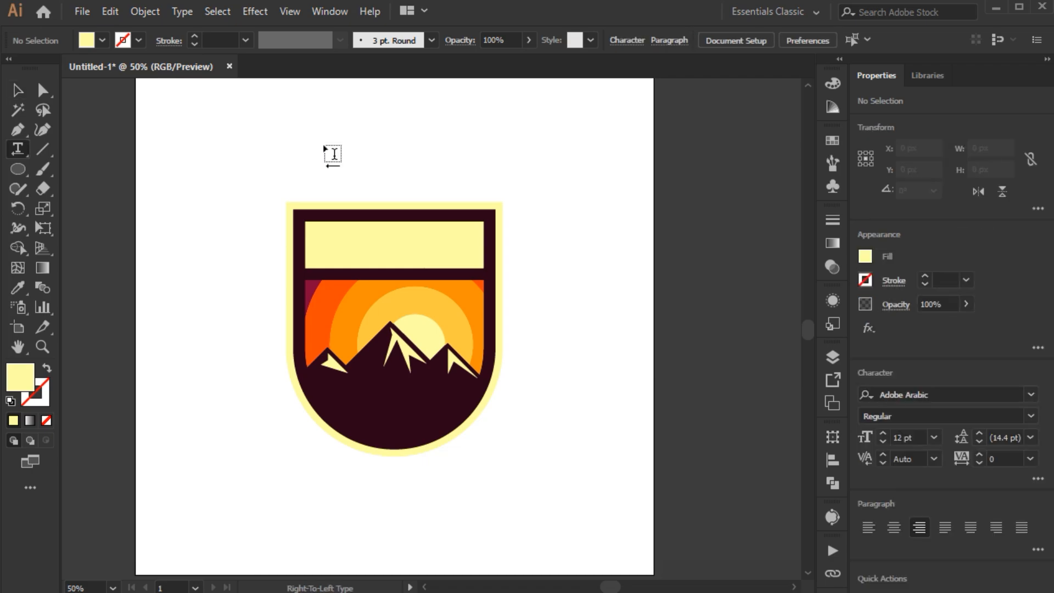
click(324, 143)
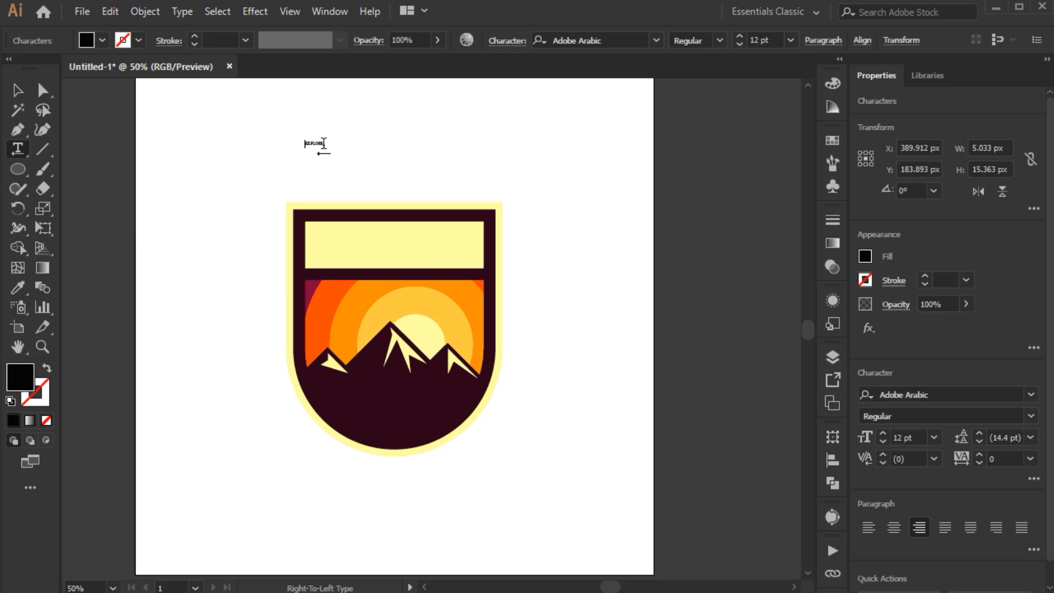
click(23, 96)
drag(299, 156, 184, 277)
Step: Set the EXPLORE text's font to Roboto Bold and its tracking to 60
click(550, 38)
text(roboto)
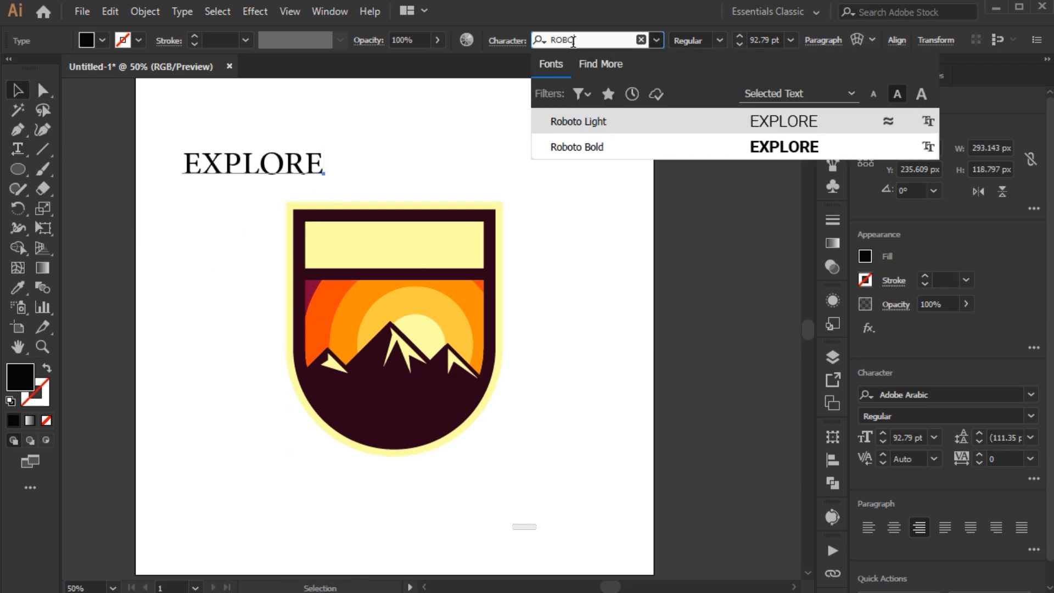
click(612, 146)
click(1003, 459)
scroll(1004, 459, up, 5)
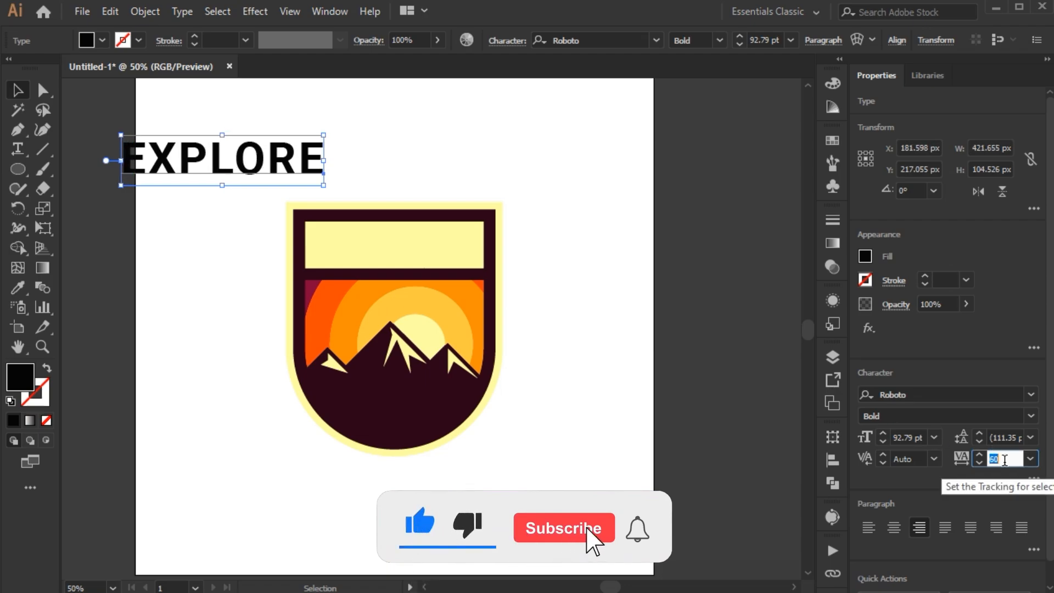
scroll(1004, 460, up, 1)
scroll(1005, 460, up, 2)
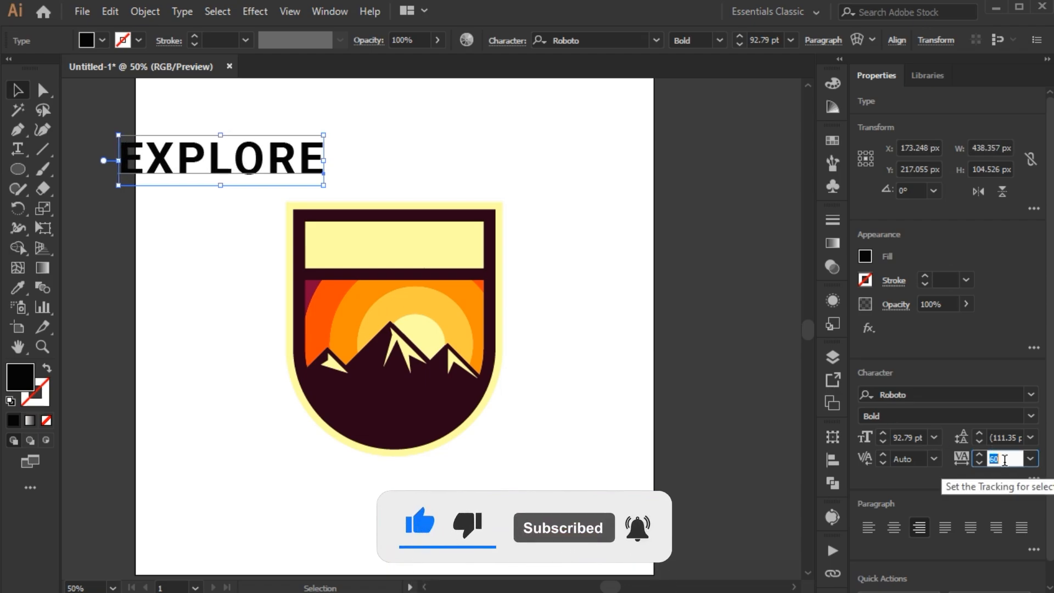
Step: Convert the EXPLORE text to outlines and scale it proportionally to about 375 px wide
right_click(284, 154)
click(324, 266)
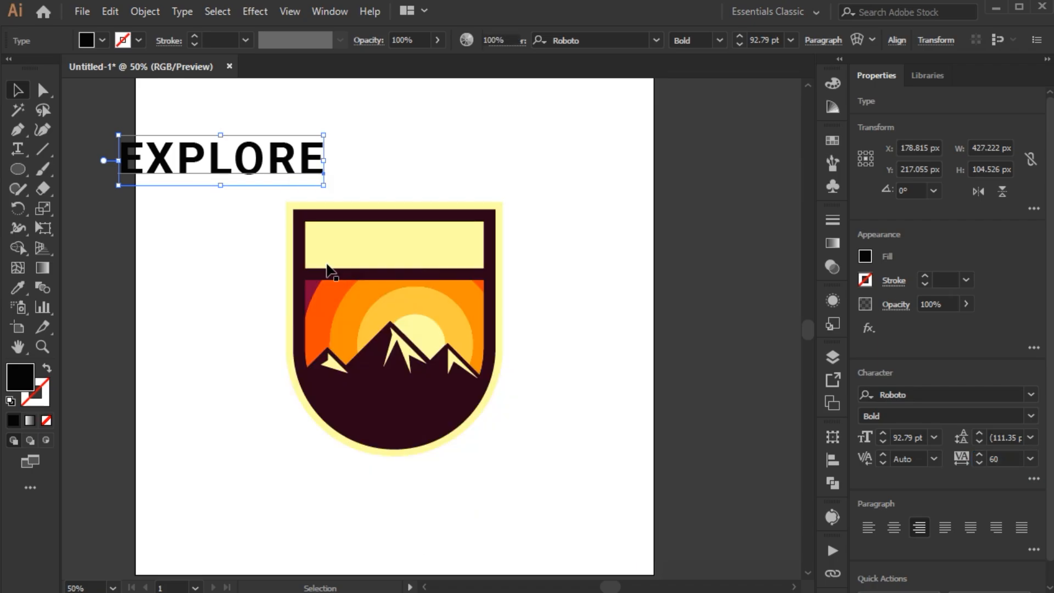
drag(323, 174, 310, 165)
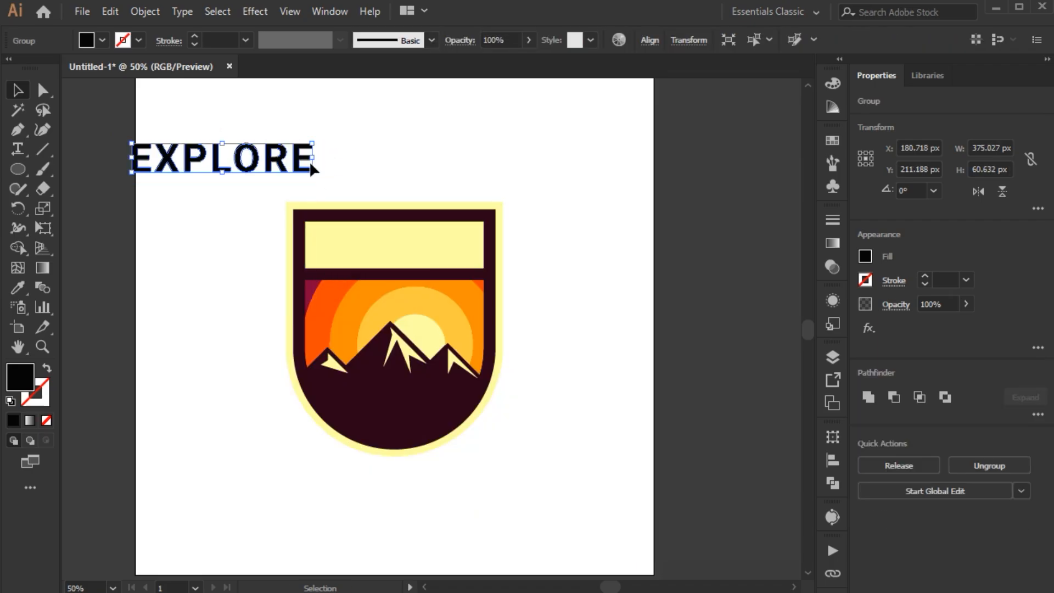
Step: Recolour the EXPLORE lettering with the sky corner's crimson and centre it on the header panel in both directions, using the panel as key object
key(i)
click(313, 287)
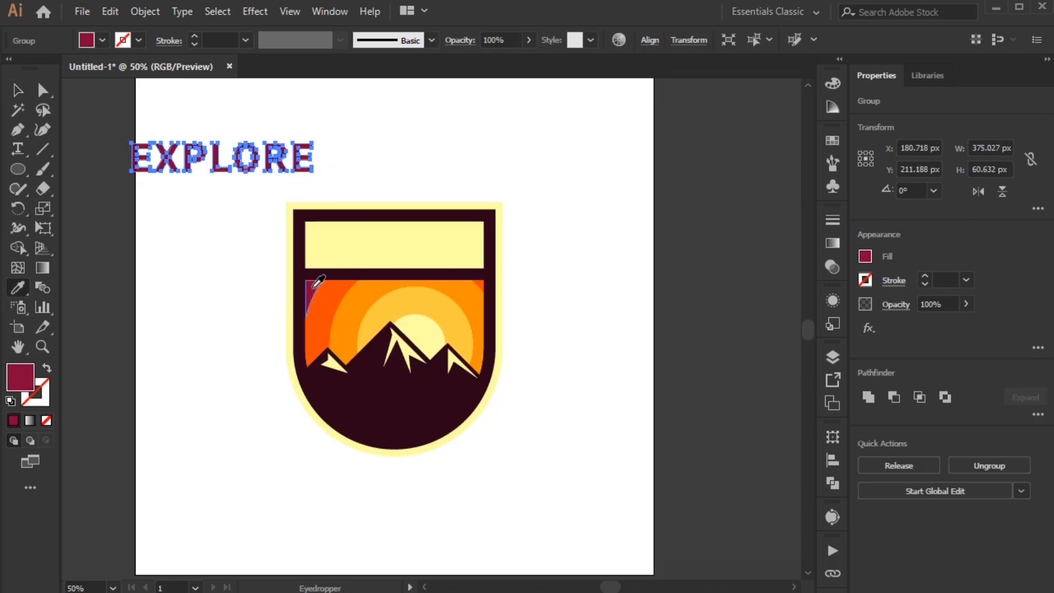
key(v)
shift+click(342, 250)
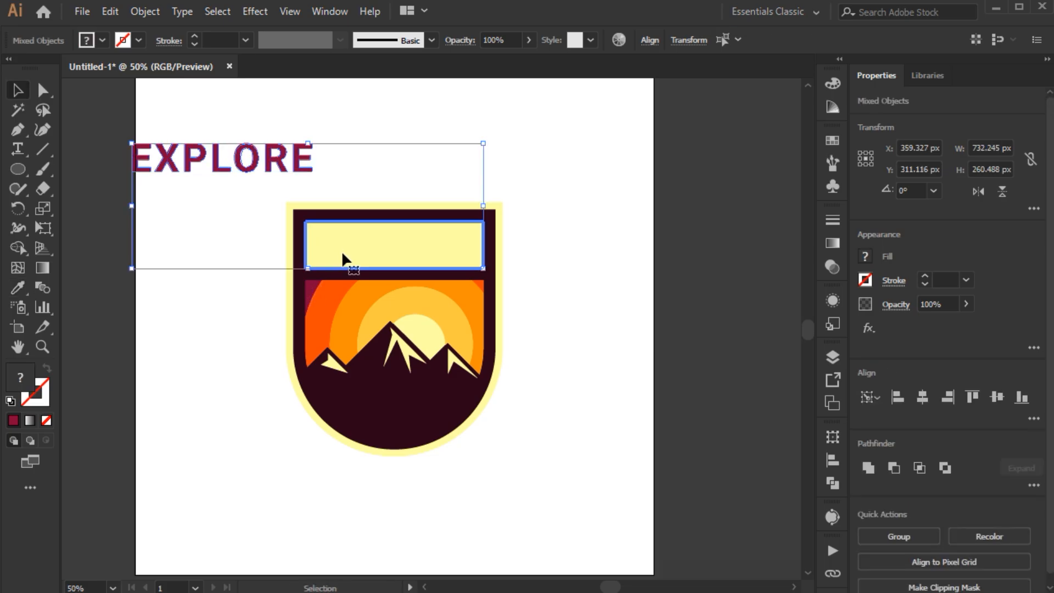
click(829, 460)
click(759, 468)
click(674, 470)
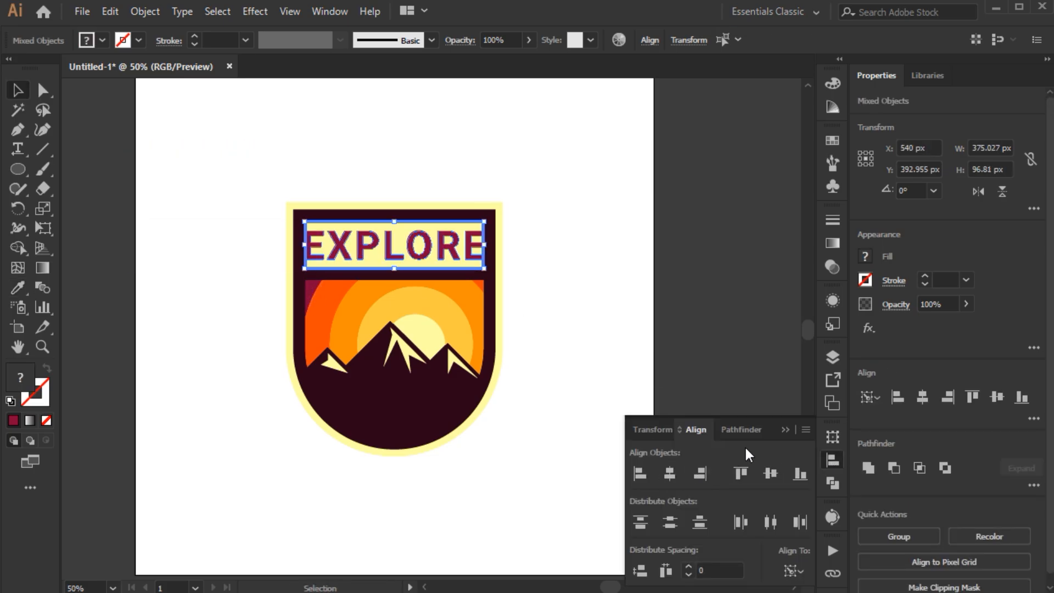
click(764, 428)
Step: Scale the EXPLORE lettering down proportionally from its centre to about 327 px wide, leaving margins inside the header panel
scroll(494, 243, up, 4)
click(446, 250)
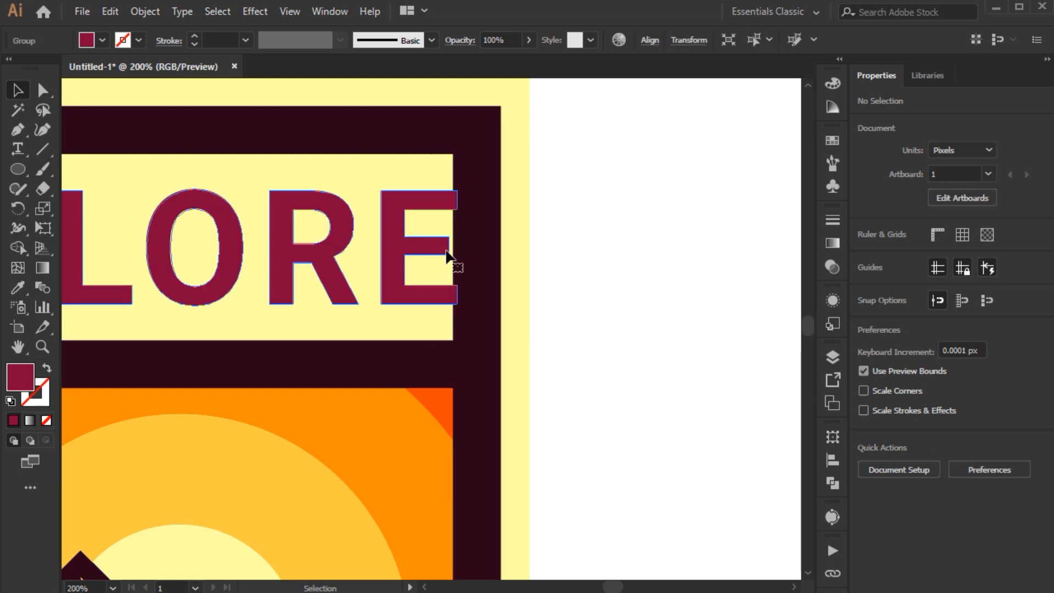
drag(457, 249, 408, 250)
scroll(423, 250, up, 1)
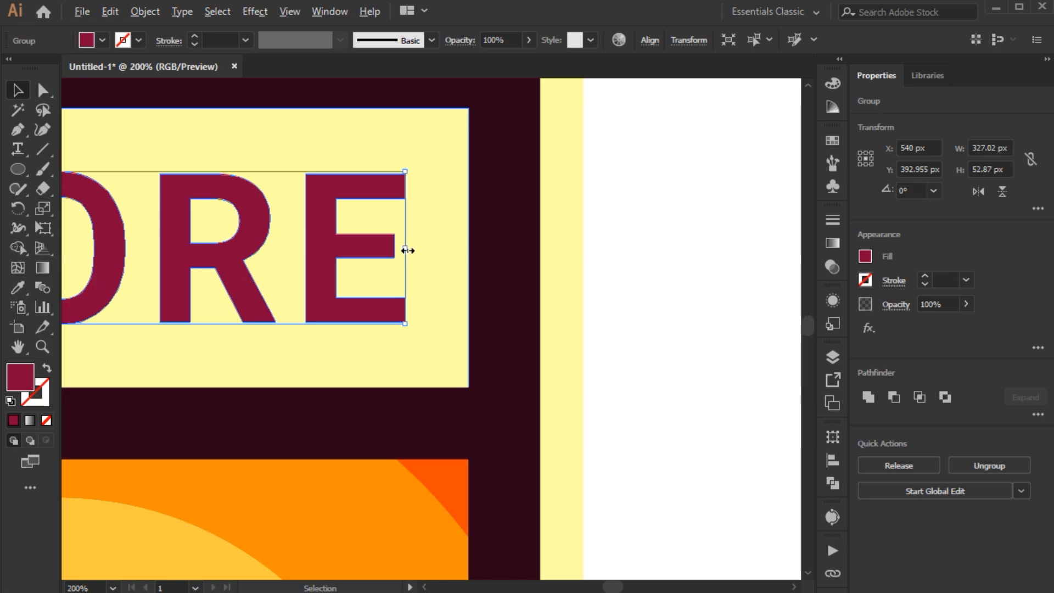
scroll(407, 250, down, 1)
click(573, 291)
drag(573, 291, 619, 306)
scroll(481, 294, down, 1)
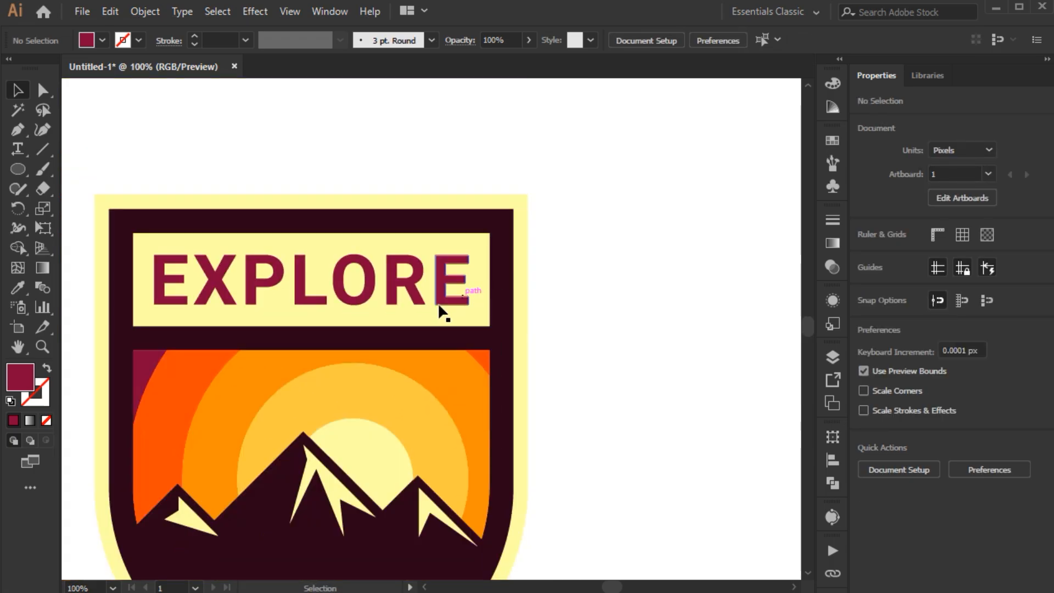
scroll(428, 296, down, 2)
scroll(395, 249, down, 3)
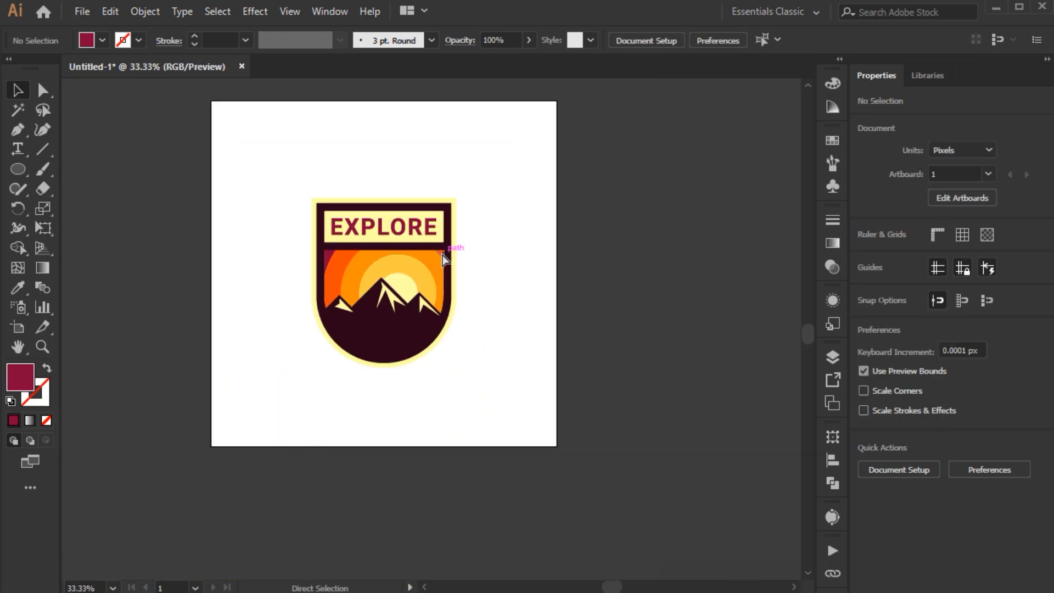
Step: Draw a 1080 × 1080 px rectangle covering the artboard and send it behind the badge
click(445, 259)
click(491, 263)
key(m)
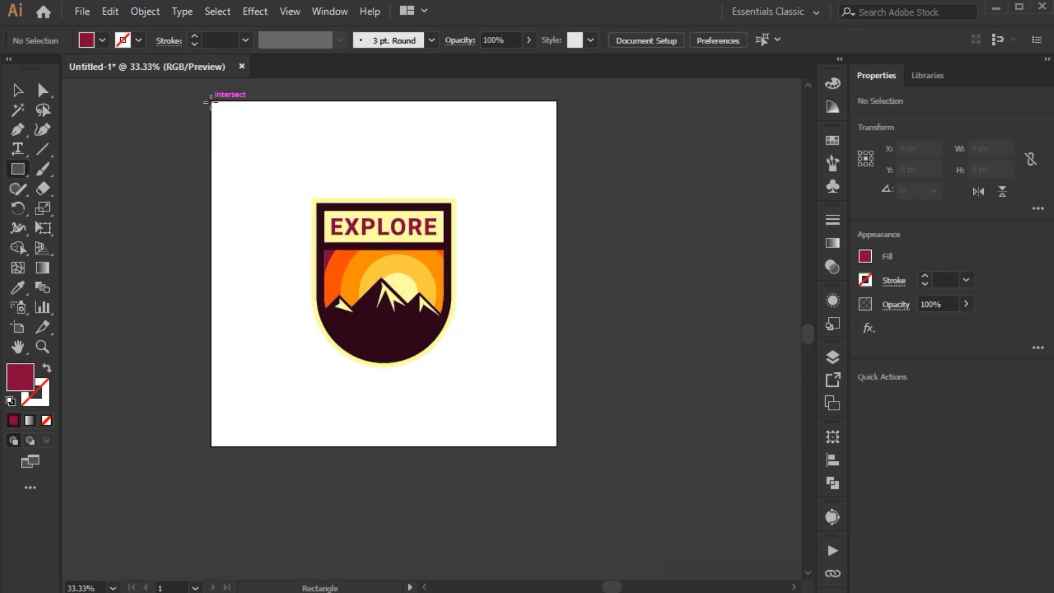
click(210, 102)
text(1080)
key(Tab)
text(1080)
key(Return)
key(v)
right_click(211, 102)
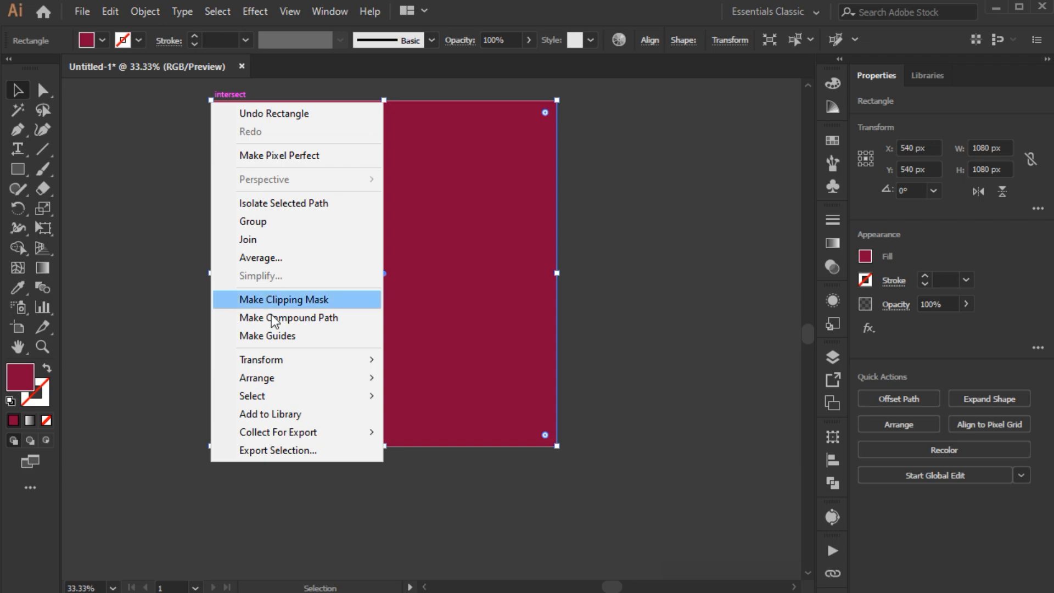
click(416, 438)
Step: Recolour the background rectangle with the mountains' dark maroon using the Eyedropper, and lock it
key(i)
click(390, 331)
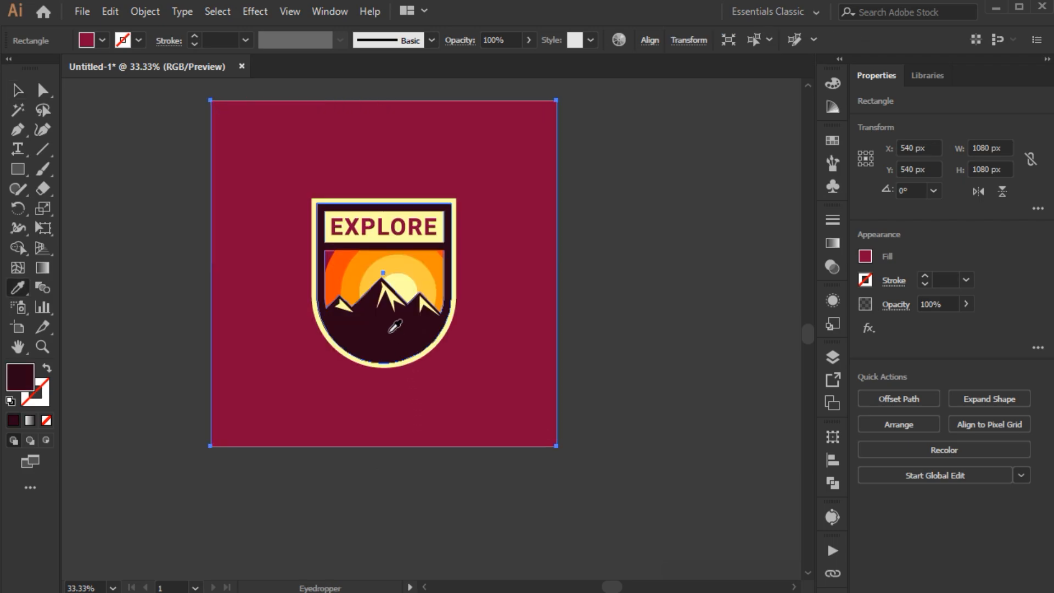
key(ctrl+shift+a)
key(v)
click(244, 288)
key(ctrl+2)
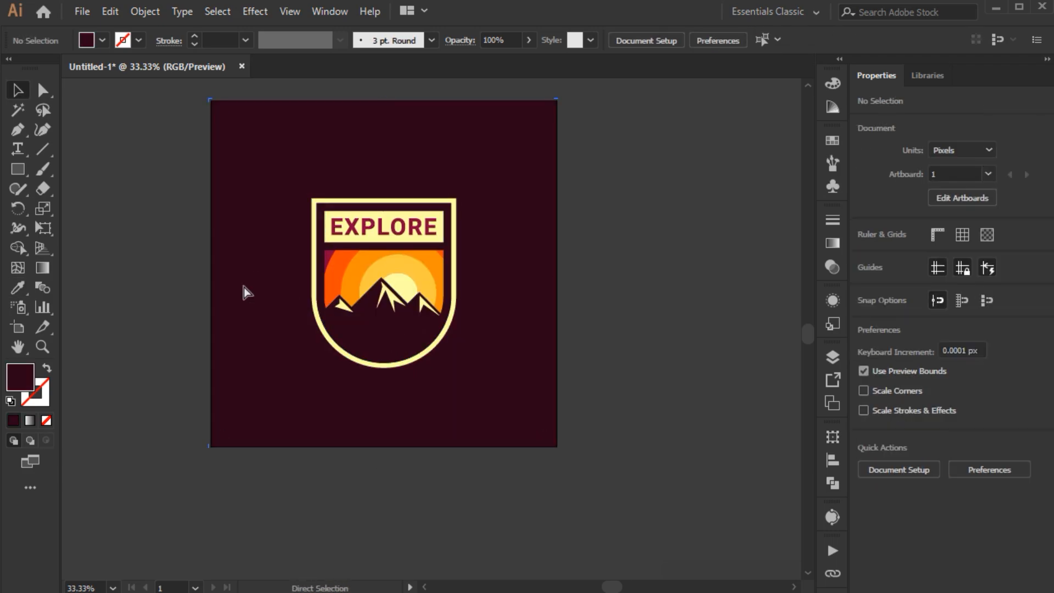
Step: Group all the badge's shapes, centre the group vertically on the artboard, and deselect it
key(ctrl+a)
click(832, 459)
click(770, 473)
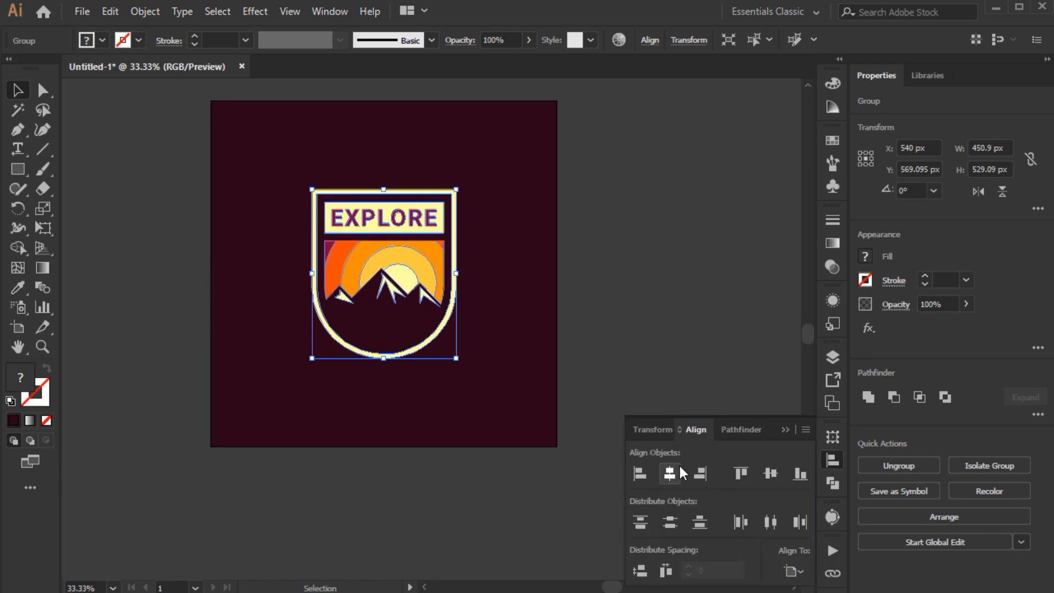
click(785, 430)
key(ctrl+shift+a)
Step: Enlarge the whole badge proportionally from its centre by about a quarter, and deselect it
key(ctrl+0)
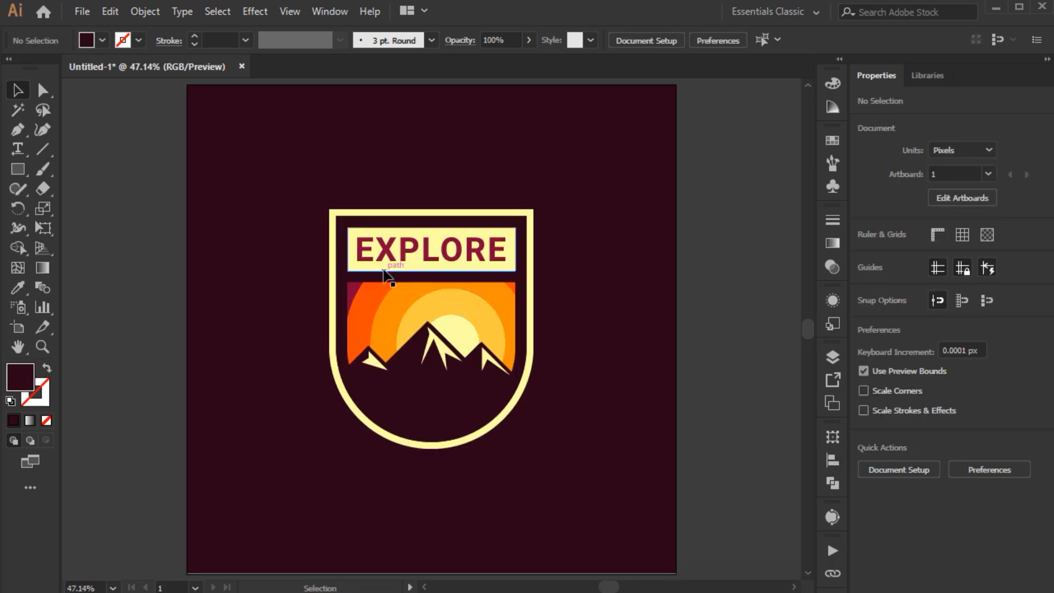
click(472, 292)
drag(431, 209, 431, 181)
click(730, 437)
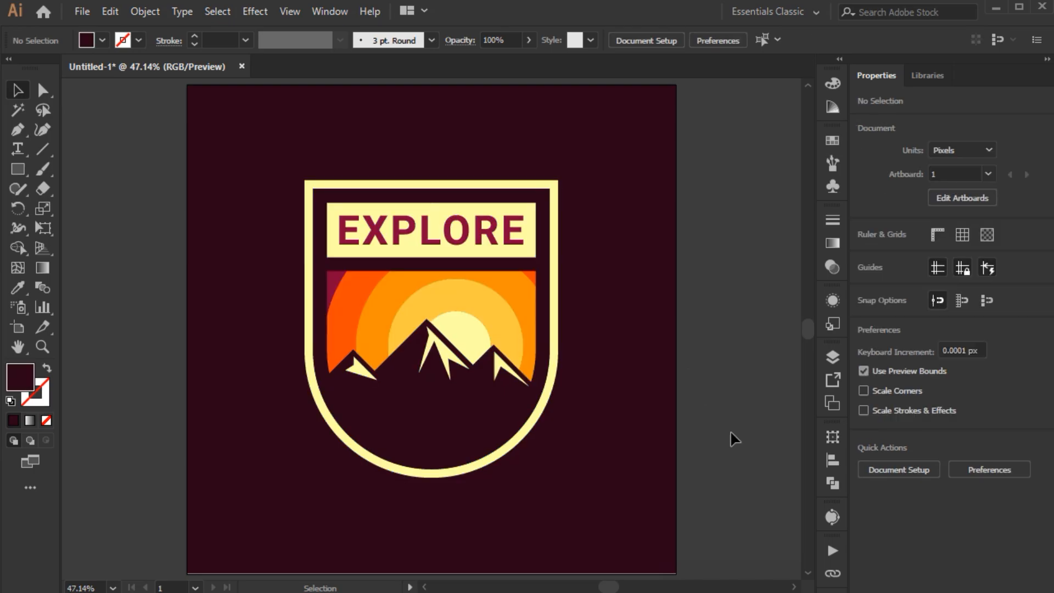